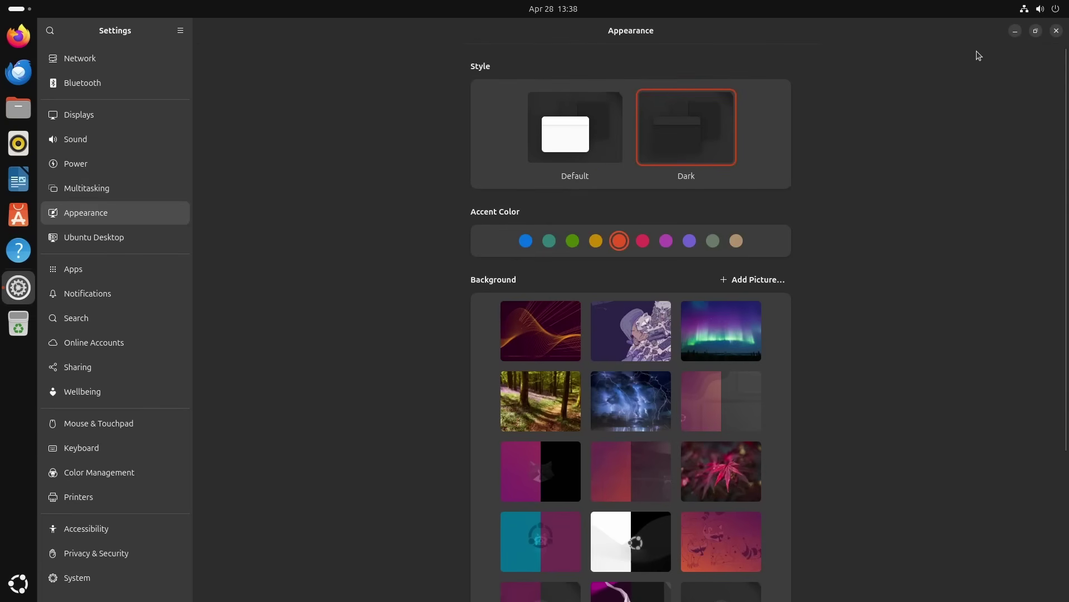
# Look over the style, accent color and background choices in Appearance, and close Settings
pyautogui.scroll(-5, 807, 209)
pyautogui.scroll(5, 807, 209)
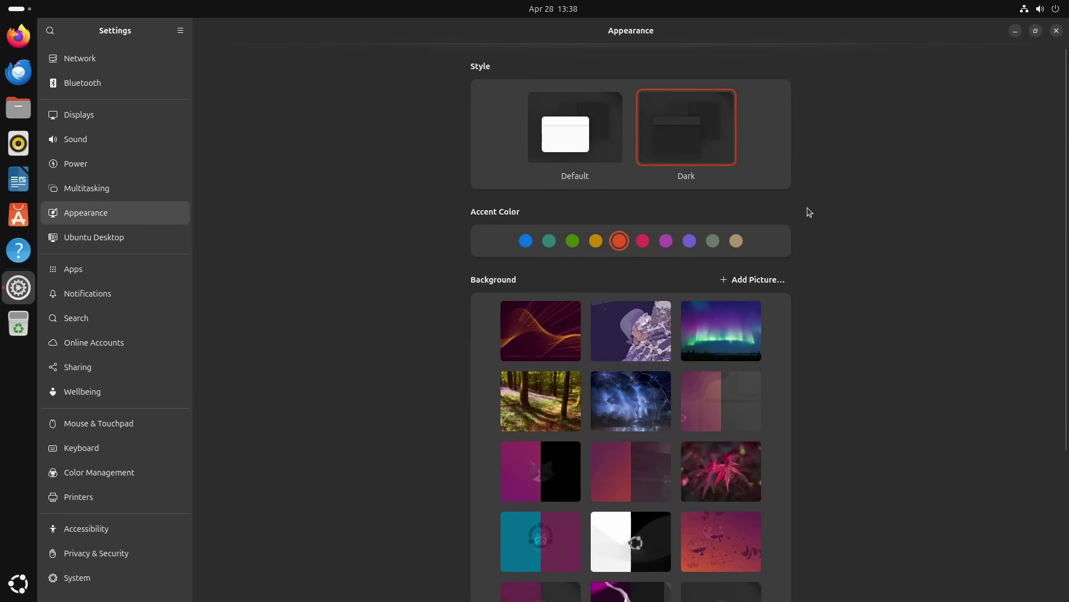
pyautogui.click(1057, 31)
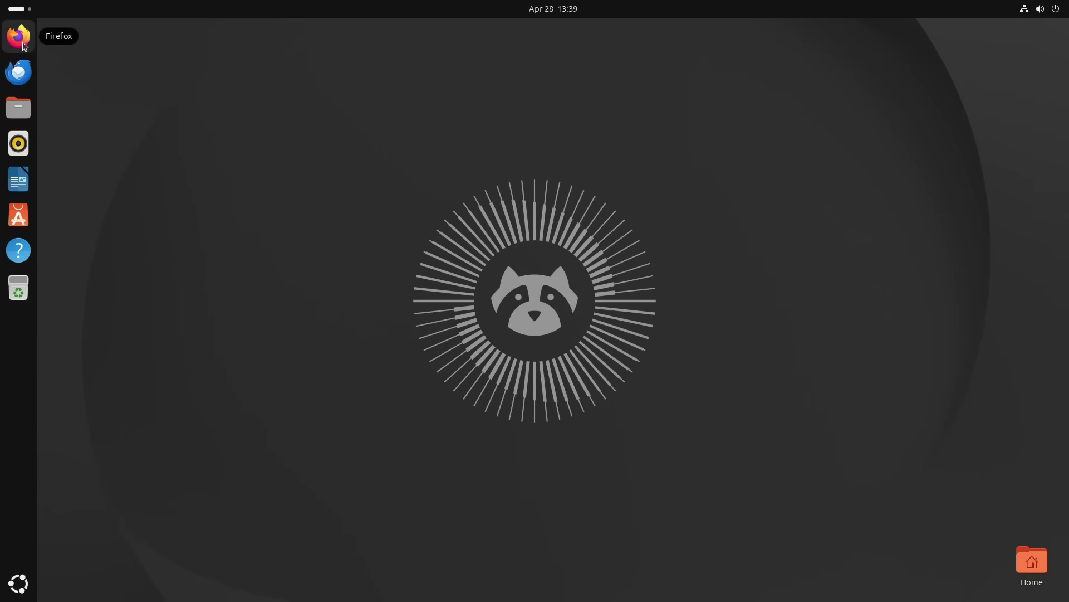
# Open the Files app at the Home folder and view the grid of installed applications
pyautogui.click(19, 114)
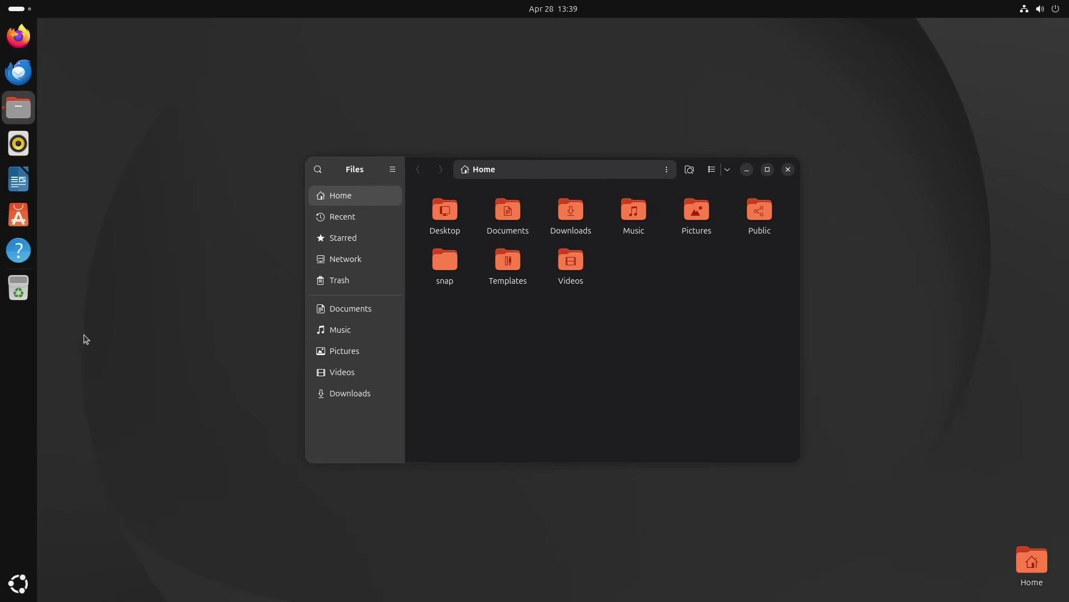
pyautogui.click(18, 584)
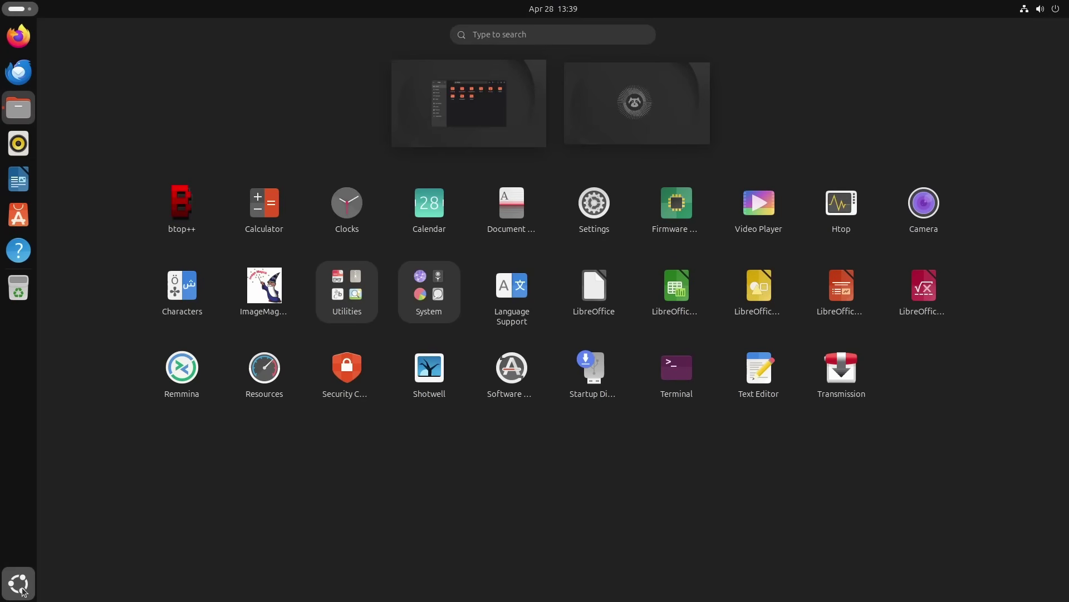
pyautogui.click(22, 589)
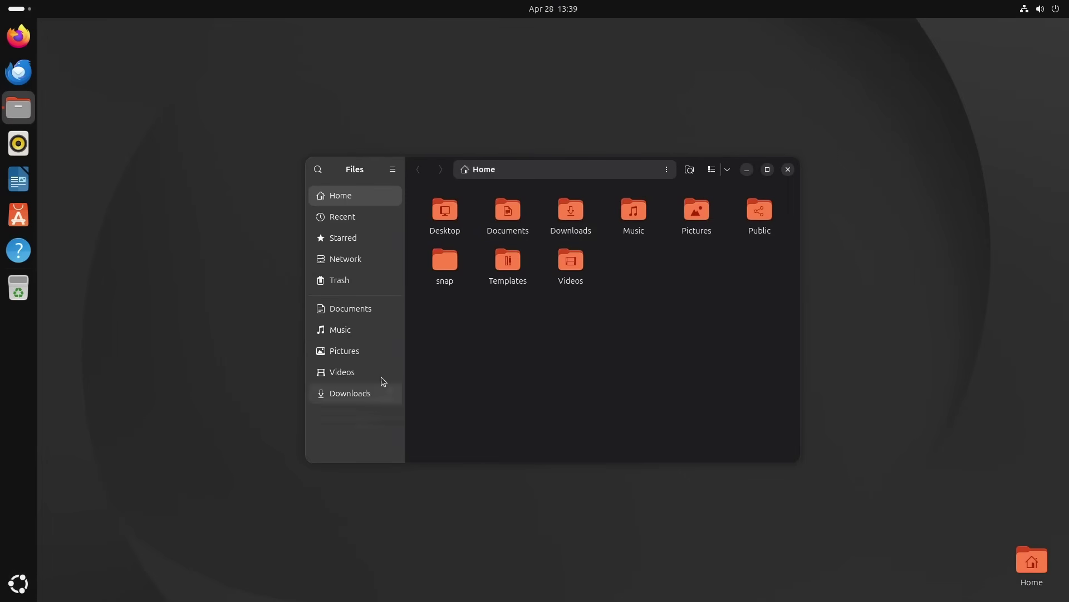
# Examine the calendar and notifications, and the system's quick settings including the power-off options
pyautogui.click(553, 10)
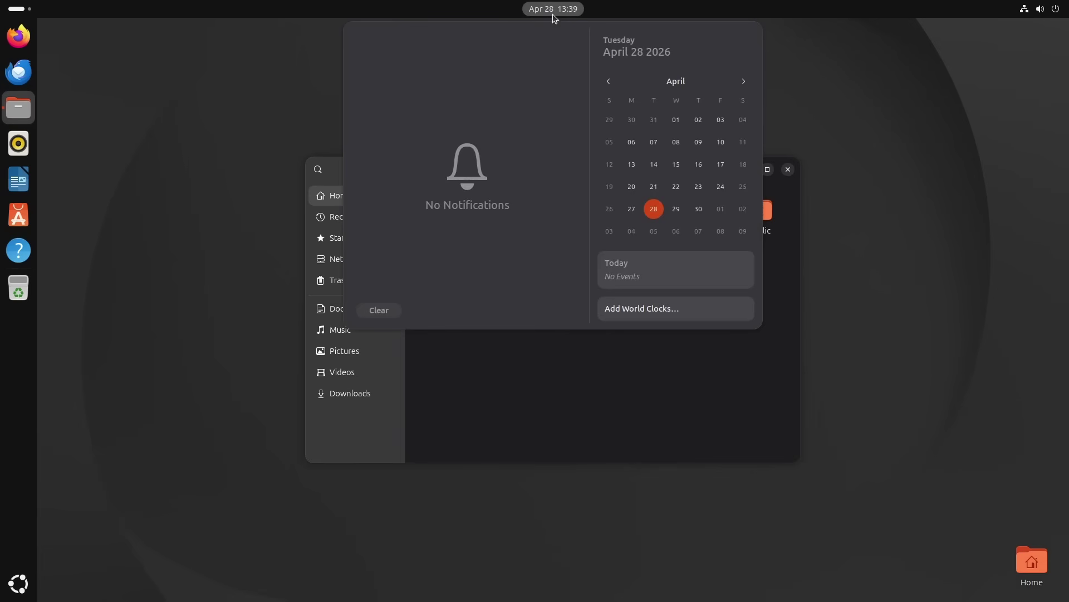
pyautogui.click(976, 92)
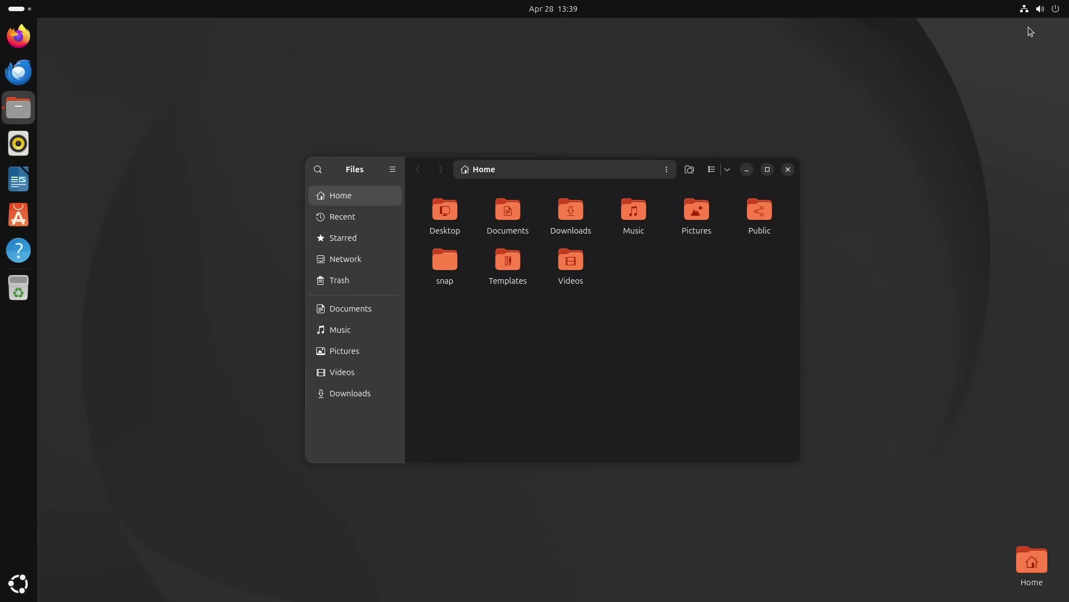
pyautogui.click(1041, 10)
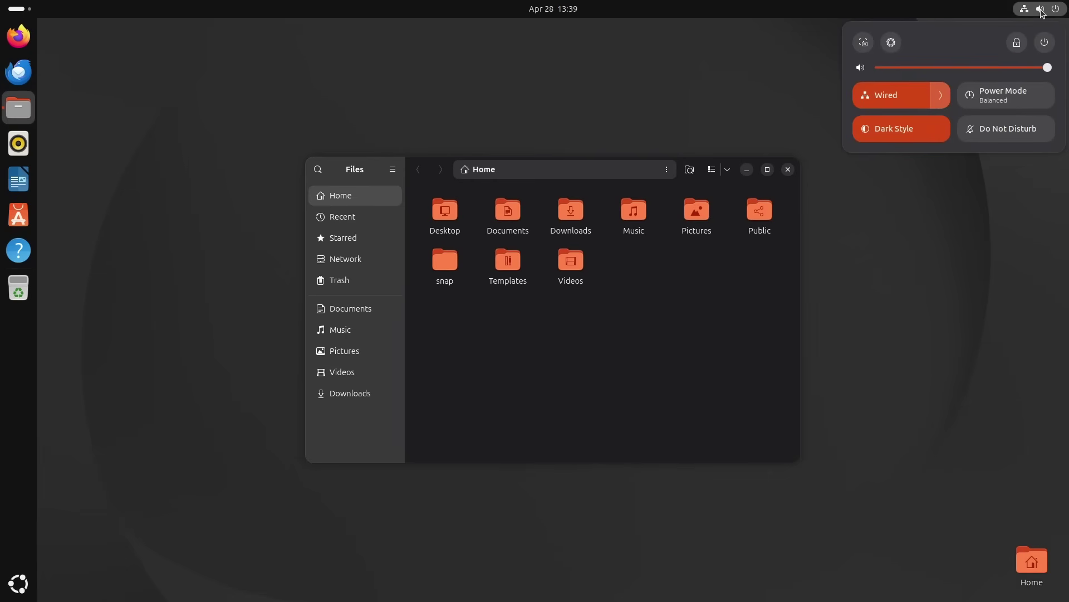
pyautogui.click(1045, 43)
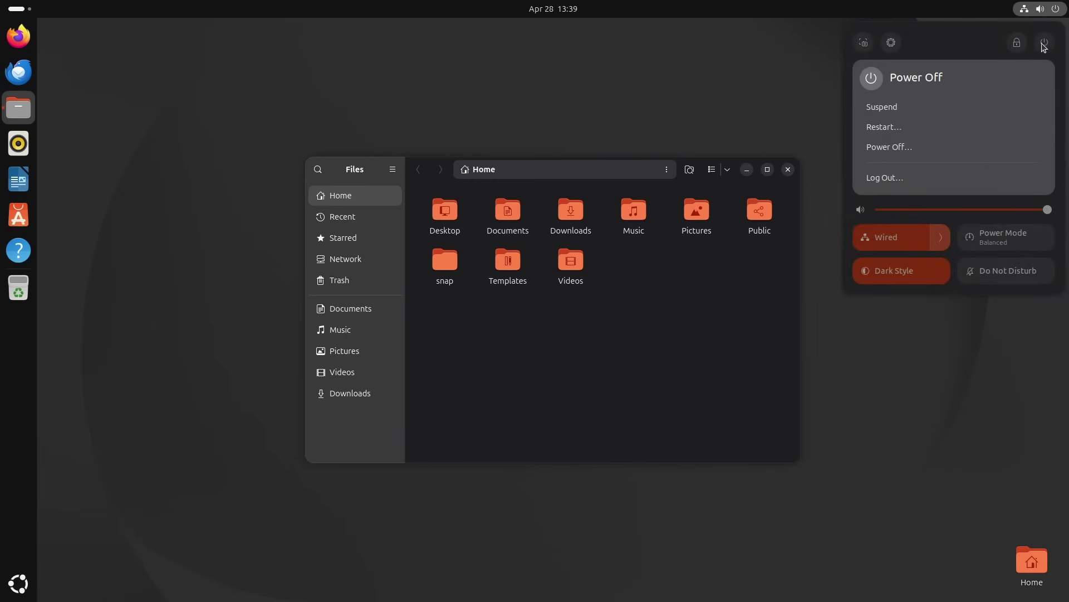
pyautogui.click(954, 45)
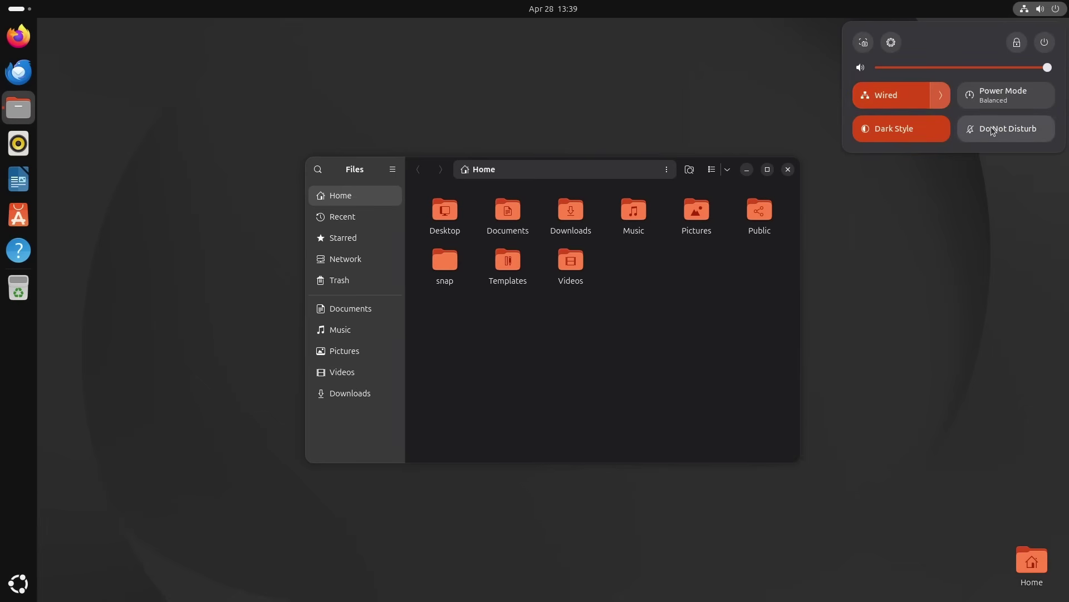
pyautogui.click(941, 238)
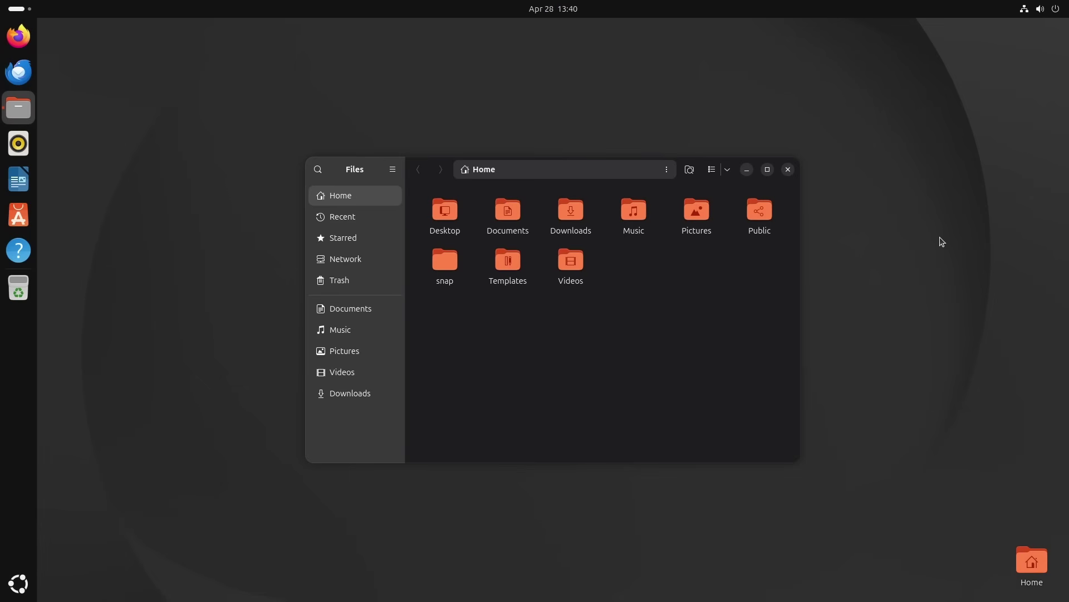
# Close the Files window and reopen the Home folder from its desktop shortcut
pyautogui.moveTo(1037, 567)
pyautogui.mouseDown()
pyautogui.moveTo(1002, 476)
pyautogui.moveTo(1037, 501)
pyautogui.moveTo(964, 503)
pyautogui.moveTo(1017, 565)
pyautogui.mouseUp()
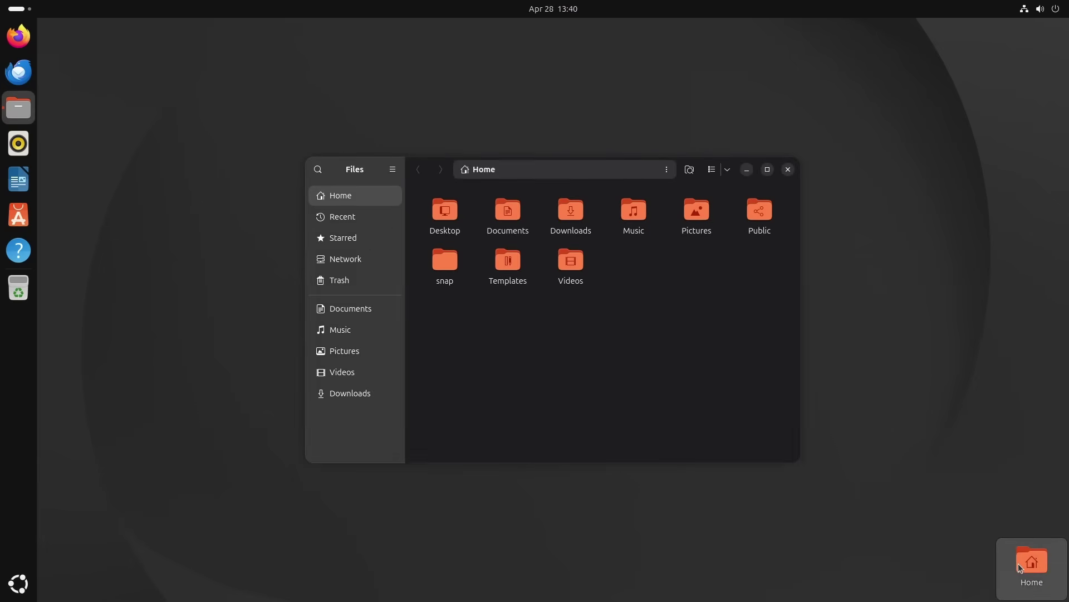
pyautogui.click(788, 170)
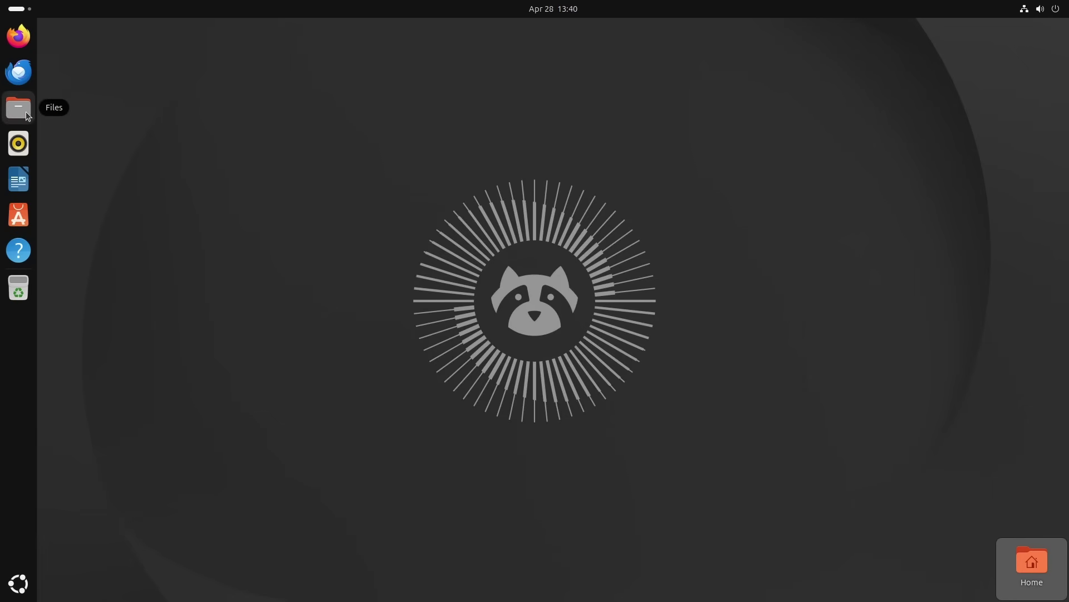
pyautogui.doubleClick(1043, 566)
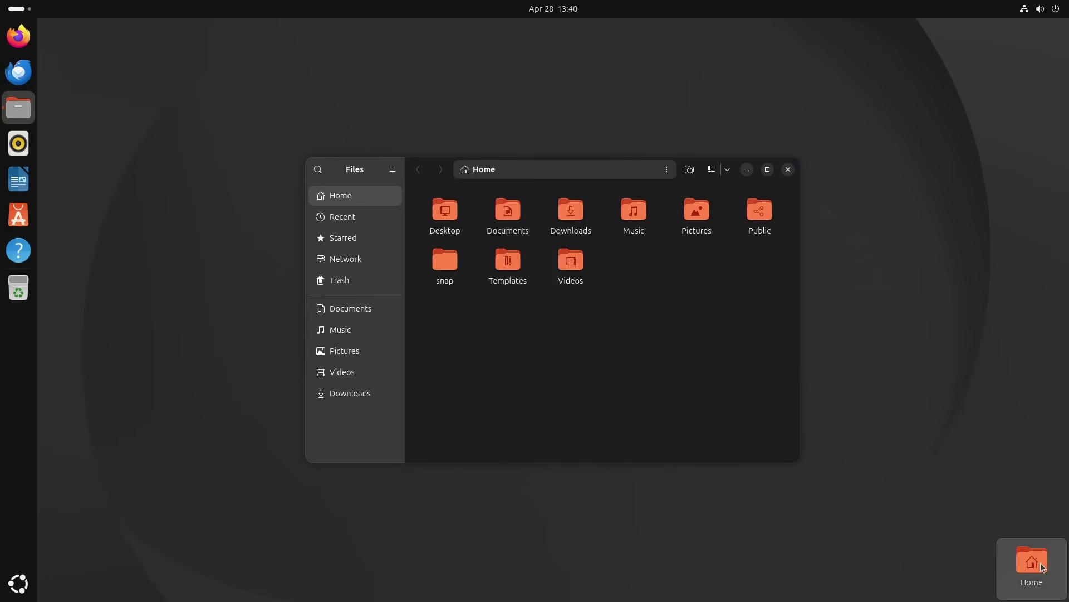
pyautogui.click(571, 267)
pyautogui.click(695, 335)
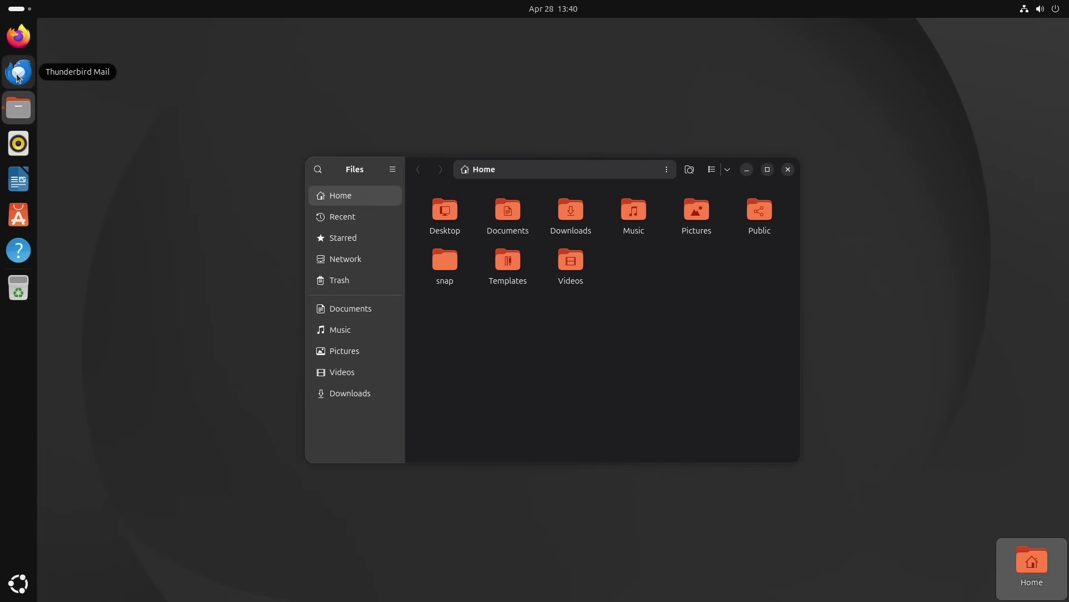
# Enter "This is a document" in a blank LibreOffice Writer document and view the document types available for new files
pyautogui.click(18, 180)
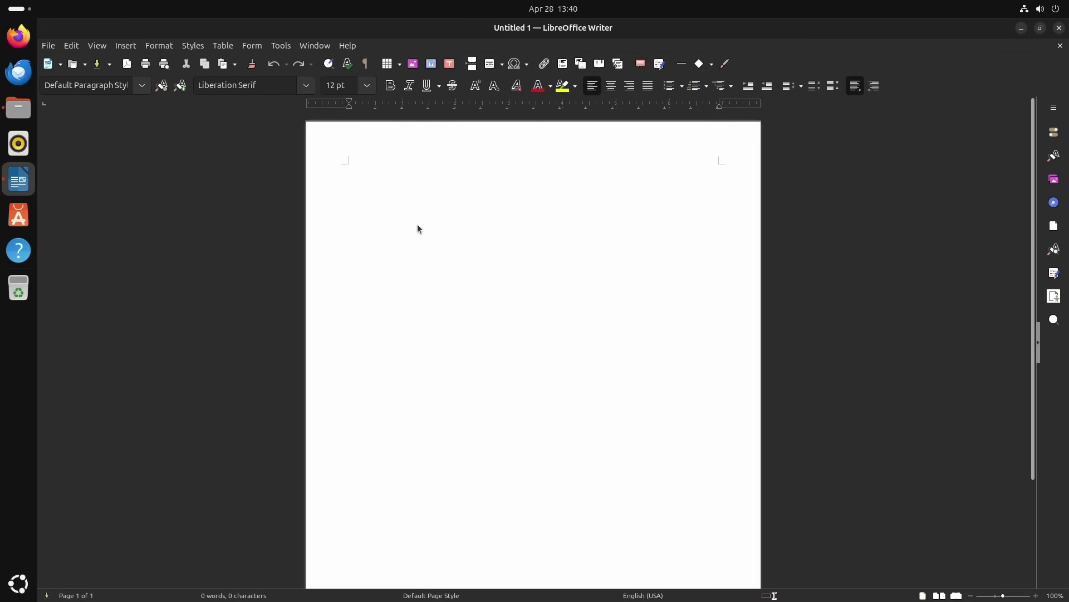
pyautogui.write('This is a document')
pyautogui.click(48, 45)
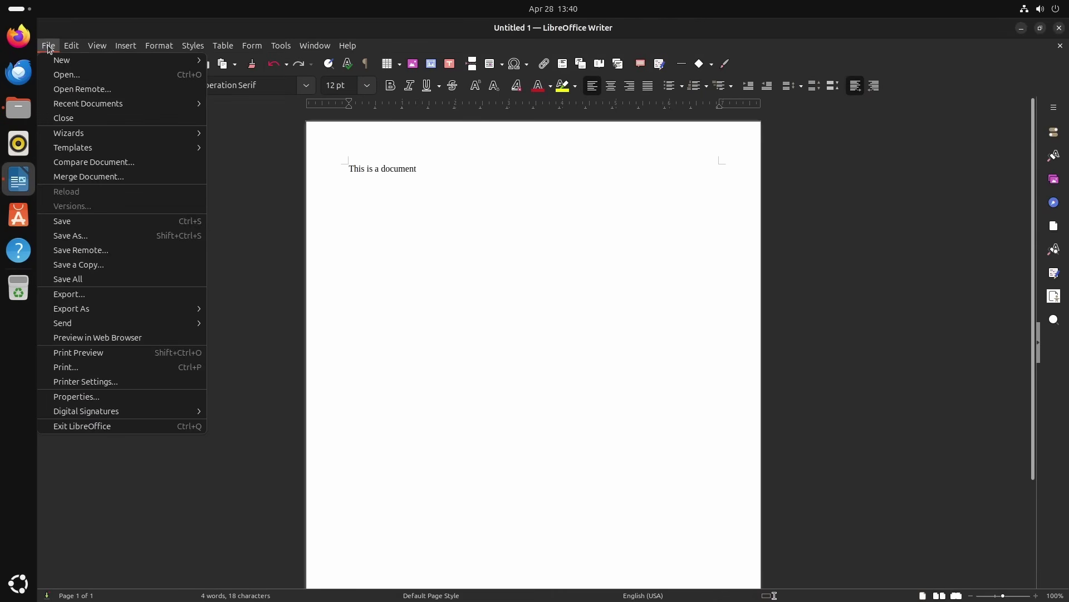
pyautogui.moveTo(59, 62)
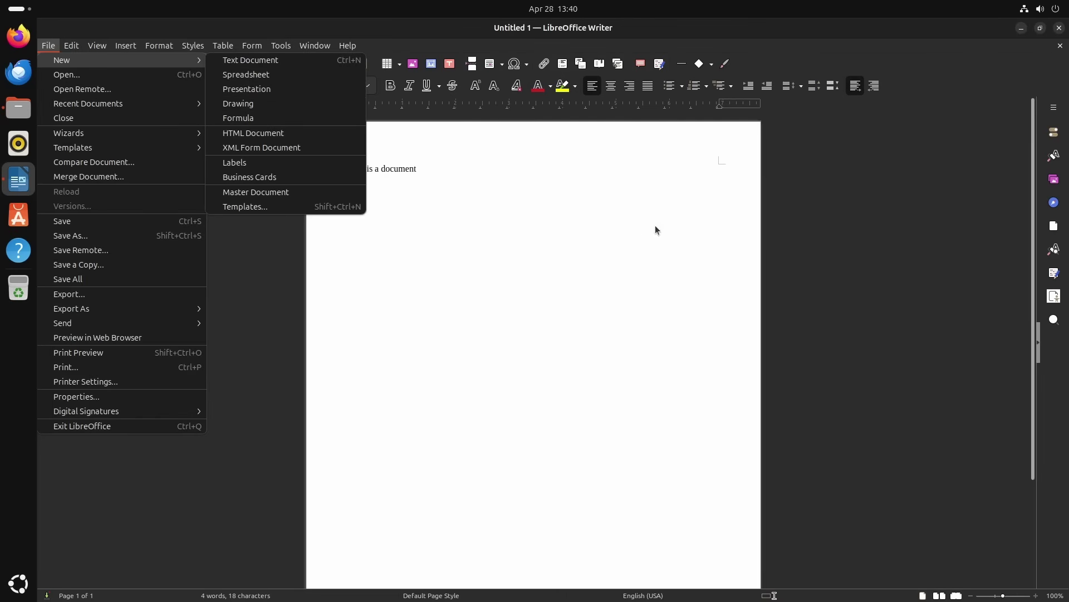
pyautogui.click(865, 228)
# Close the Writer document without saving its changes
pyautogui.click(1065, 14)
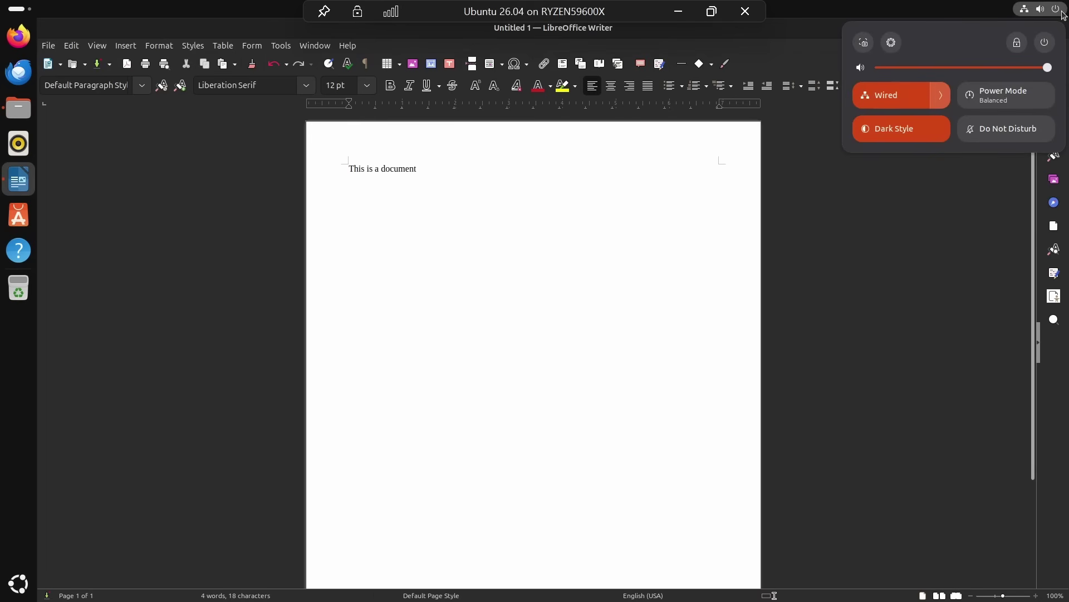
pyautogui.click(958, 207)
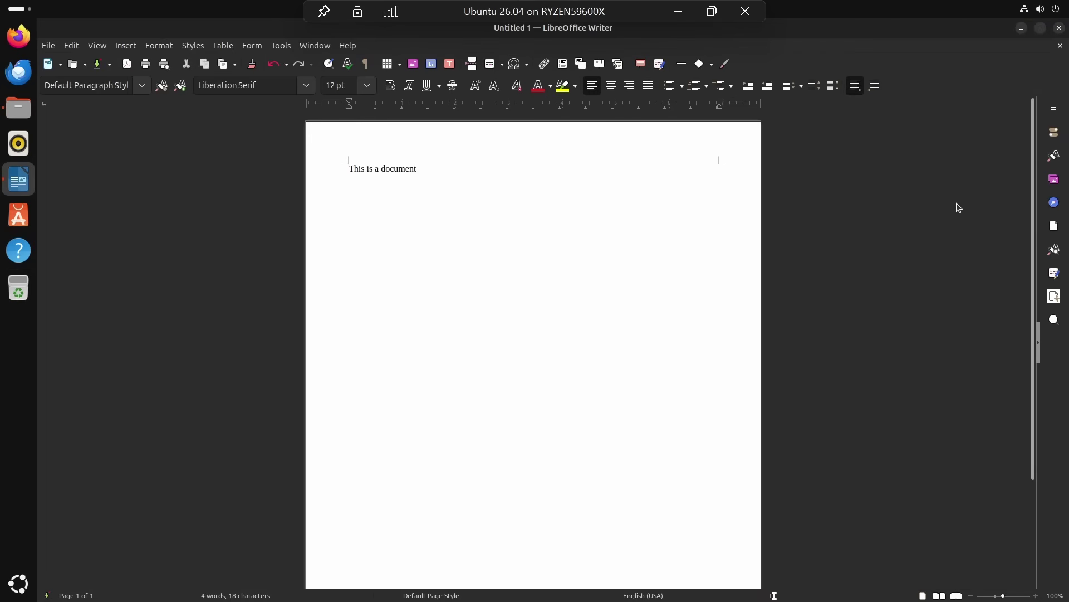
pyautogui.click(1060, 36)
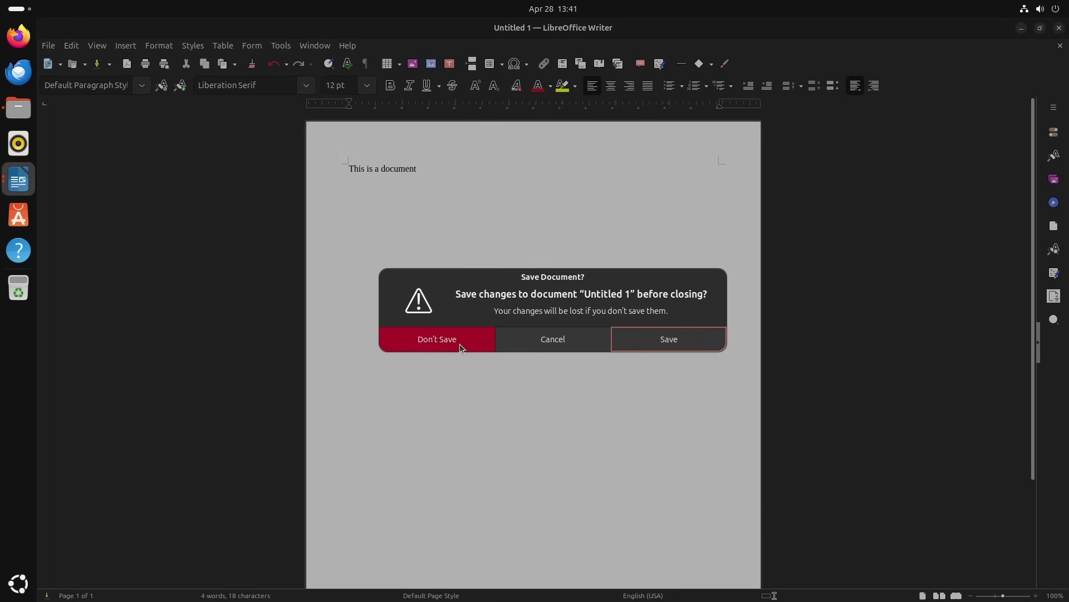
pyautogui.click(443, 342)
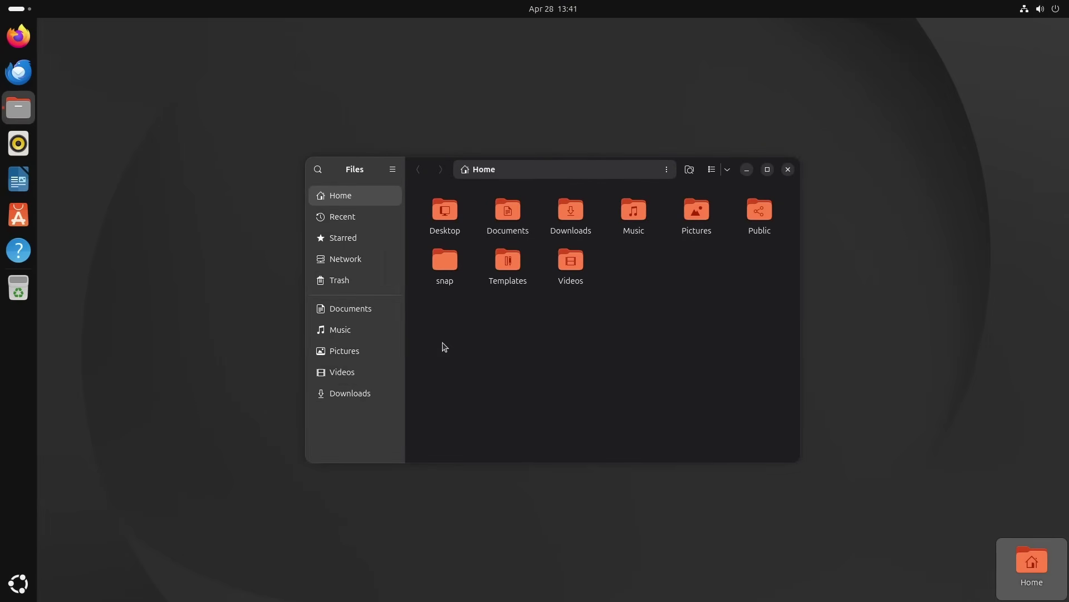
# Review the installed applications in the app grid again and return to the desktop
pyautogui.click(19, 585)
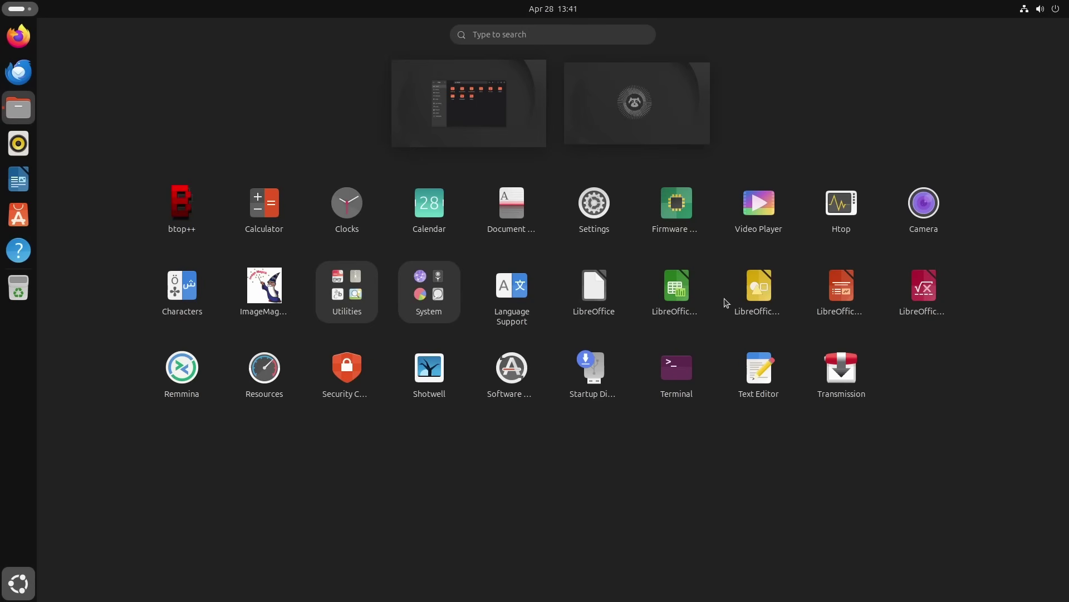
pyautogui.click(11, 590)
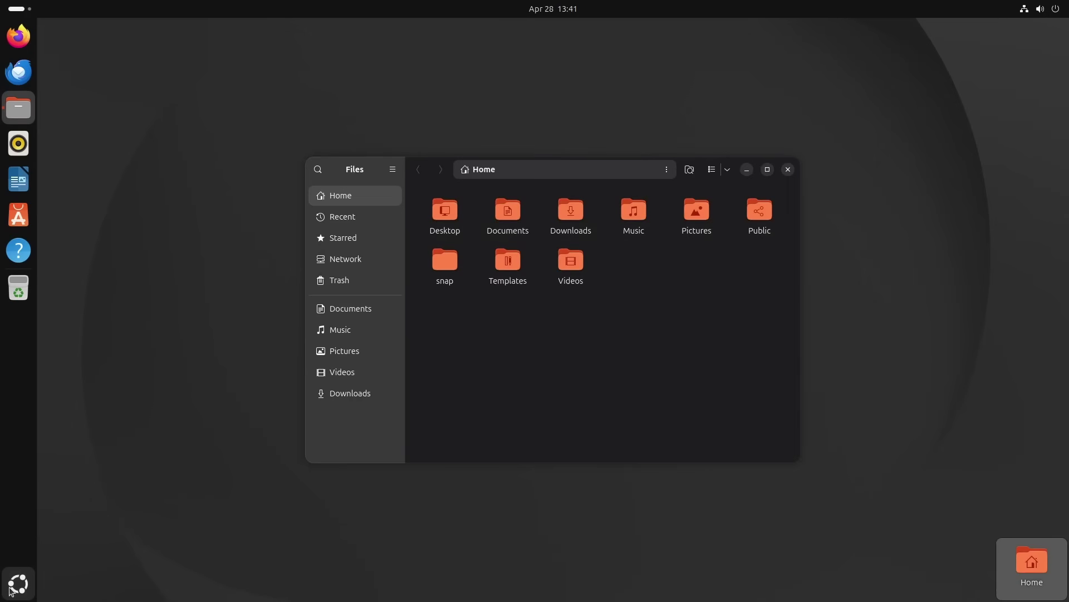
pyautogui.click(104, 275)
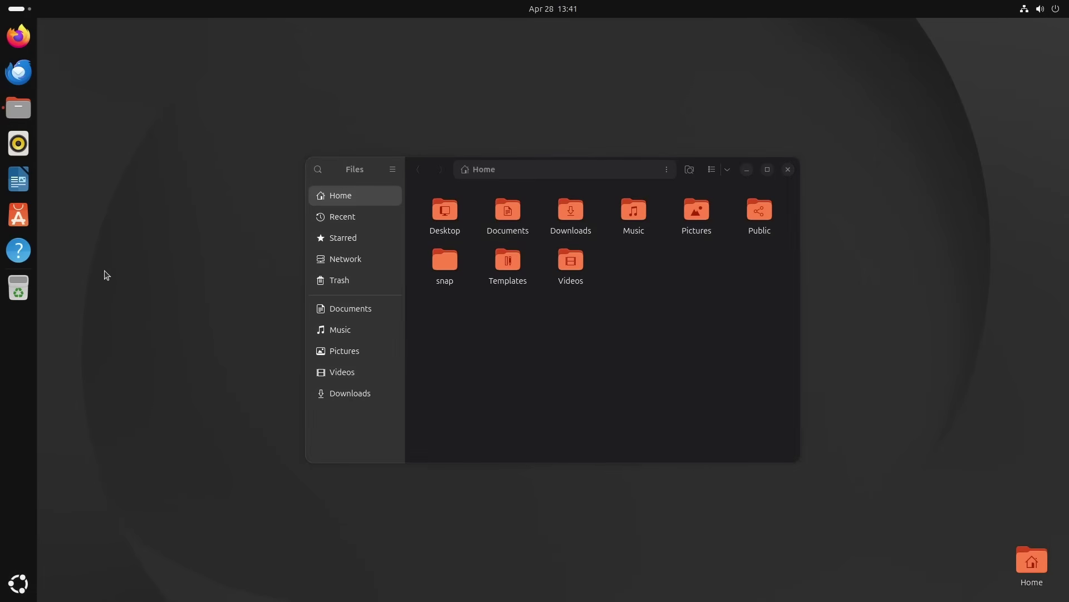
# Open App Center and browse the featured snaps and game recommendations on the Explore page
pyautogui.click(17, 219)
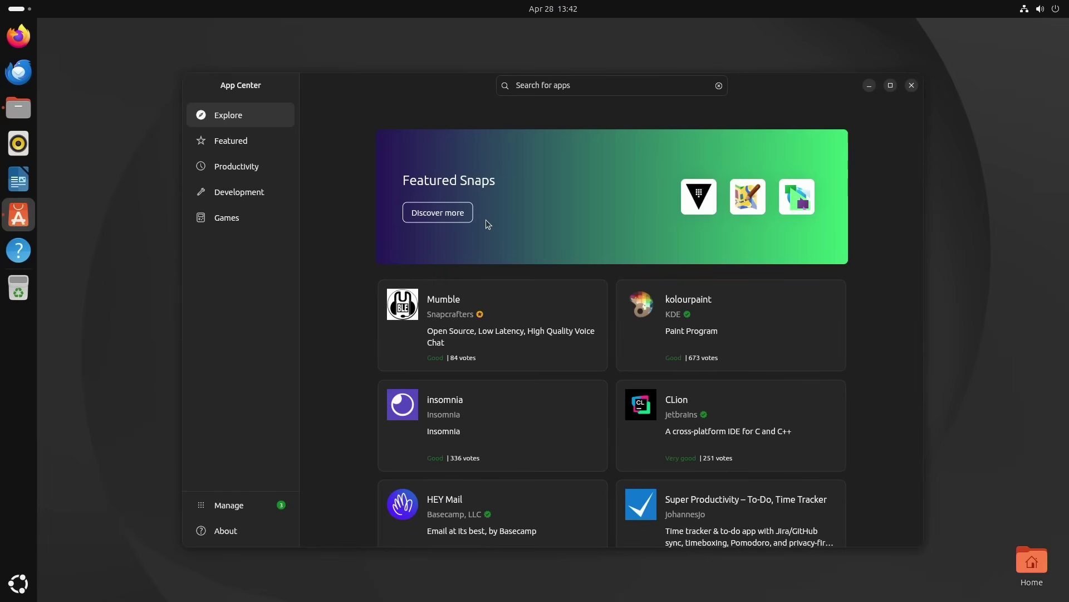
pyautogui.scroll(-10, 486, 219)
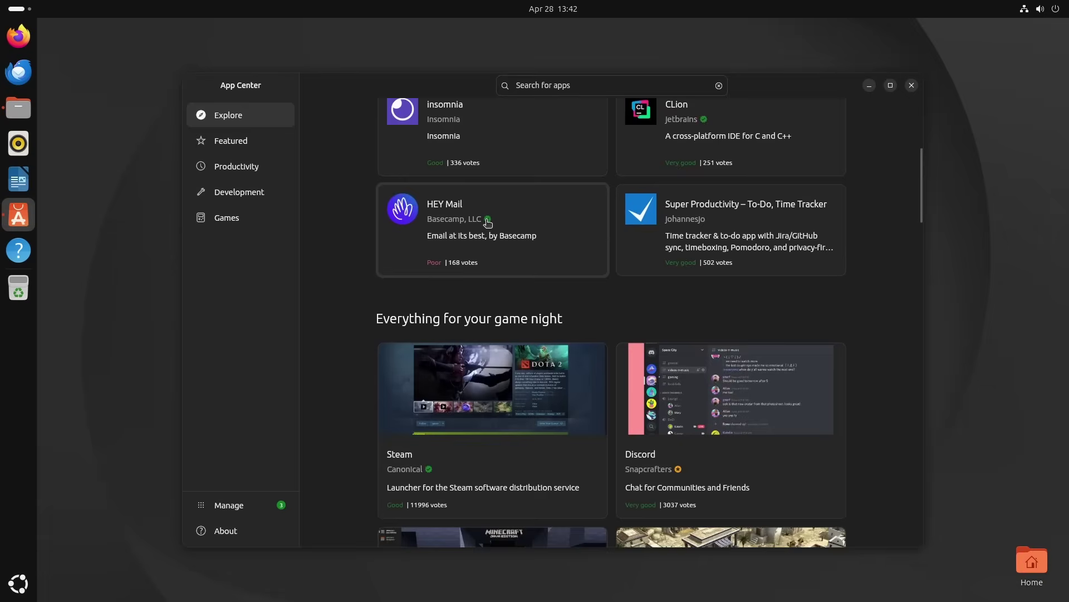
pyautogui.scroll(-5, 488, 223)
pyautogui.scroll(7, 487, 222)
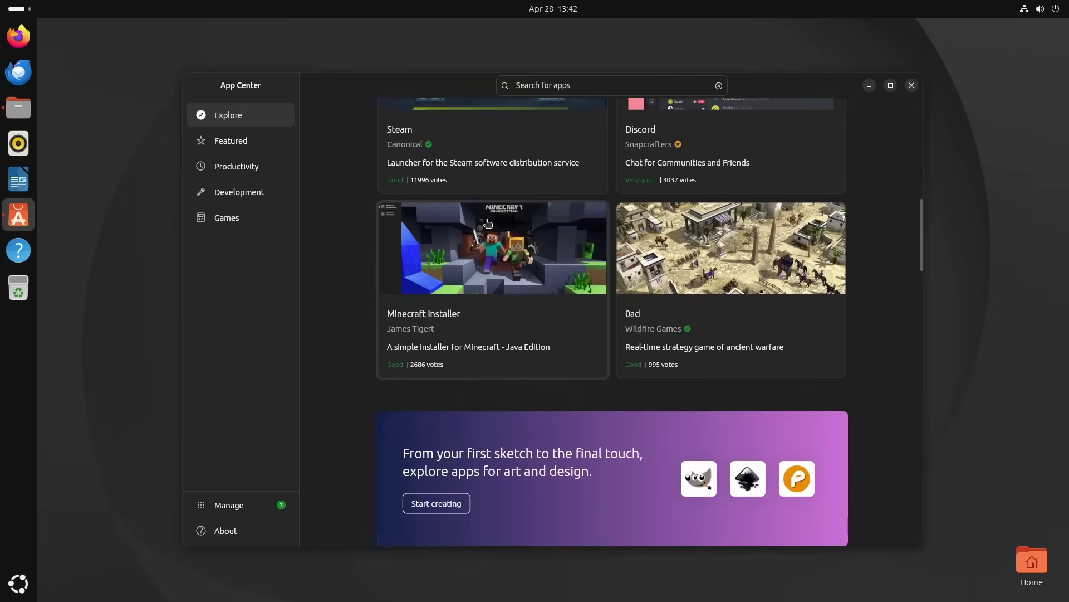
pyautogui.scroll(6, 487, 224)
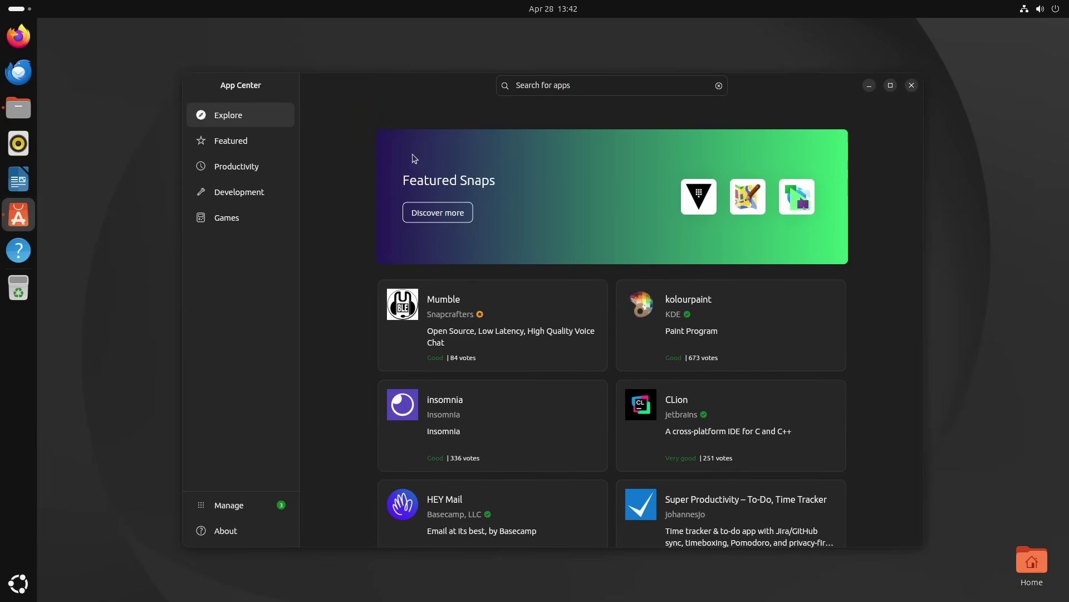
# View the Featured, Productivity and Development app categories, and return to the Explore page
pyautogui.click(238, 146)
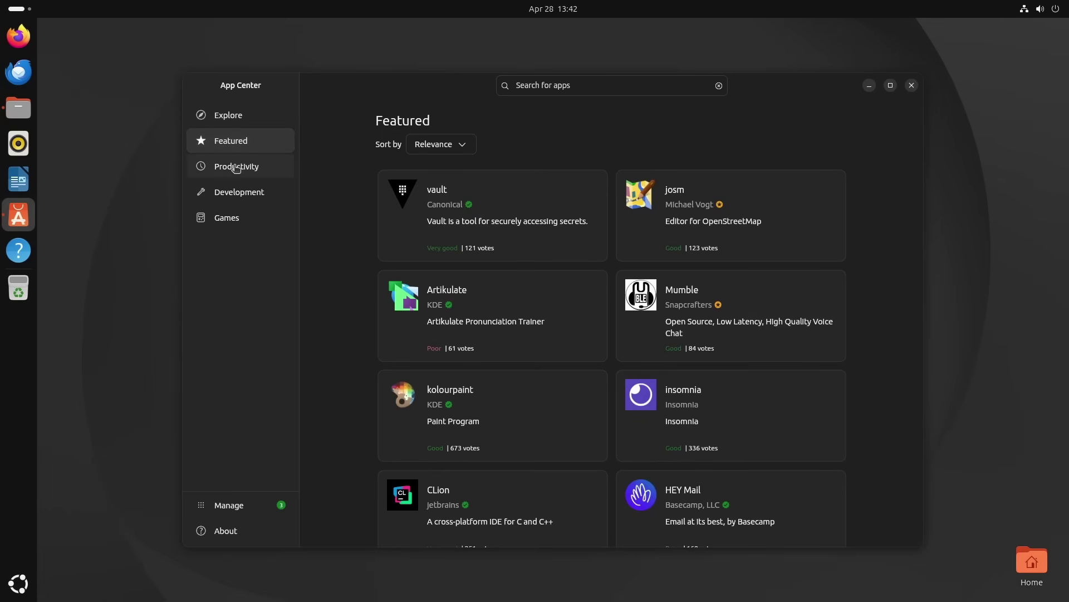
pyautogui.click(234, 166)
pyautogui.click(240, 194)
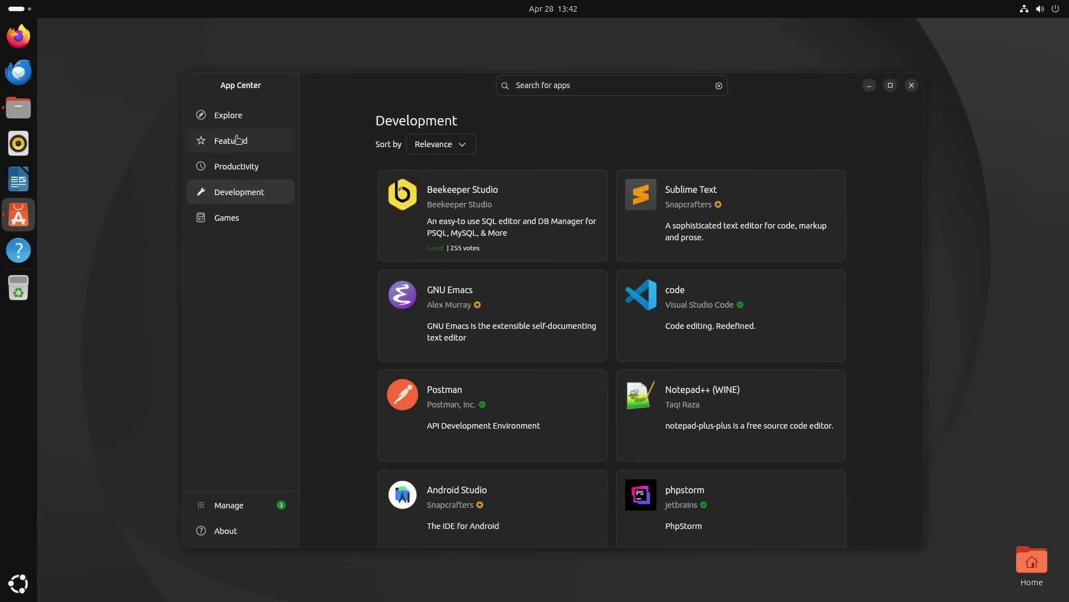
pyautogui.click(233, 115)
# Install the VLC snap package from App Center, authenticate with the account password, and close App Center
pyautogui.click(584, 89)
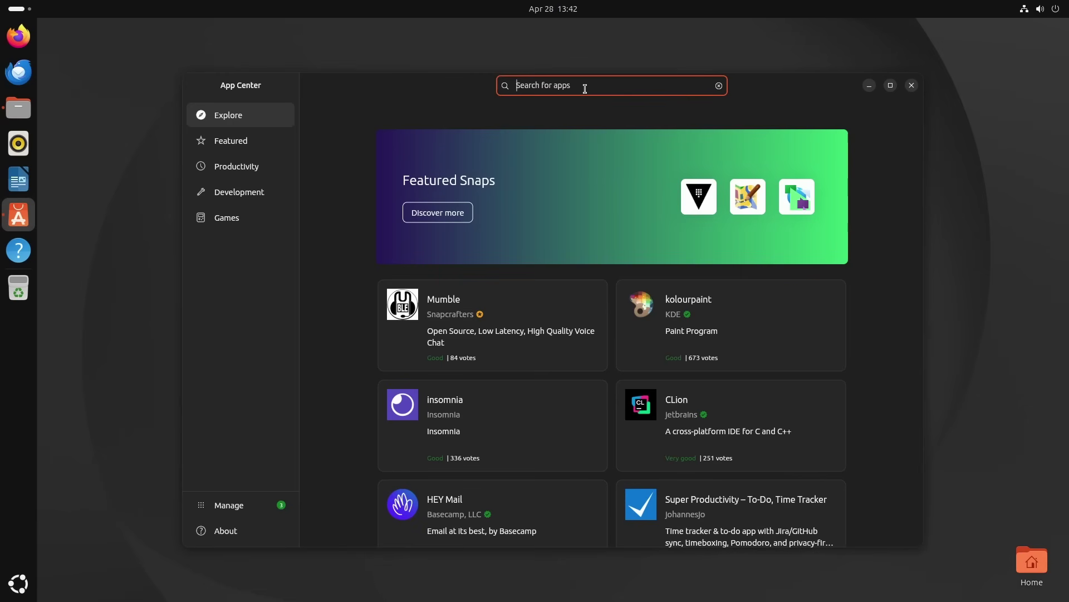
pyautogui.write('vlc')
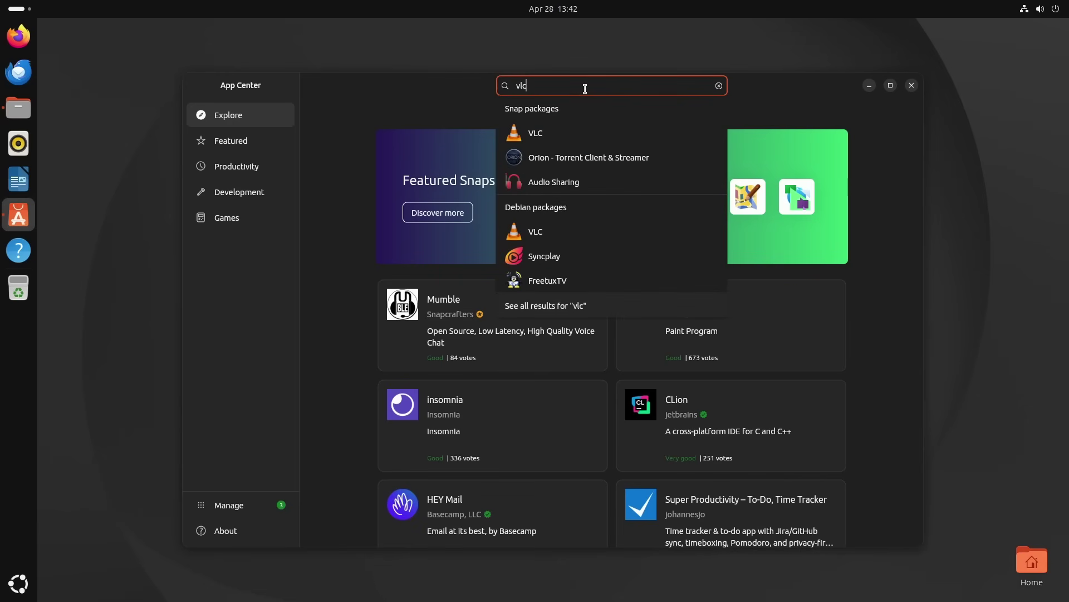
pyautogui.click(535, 136)
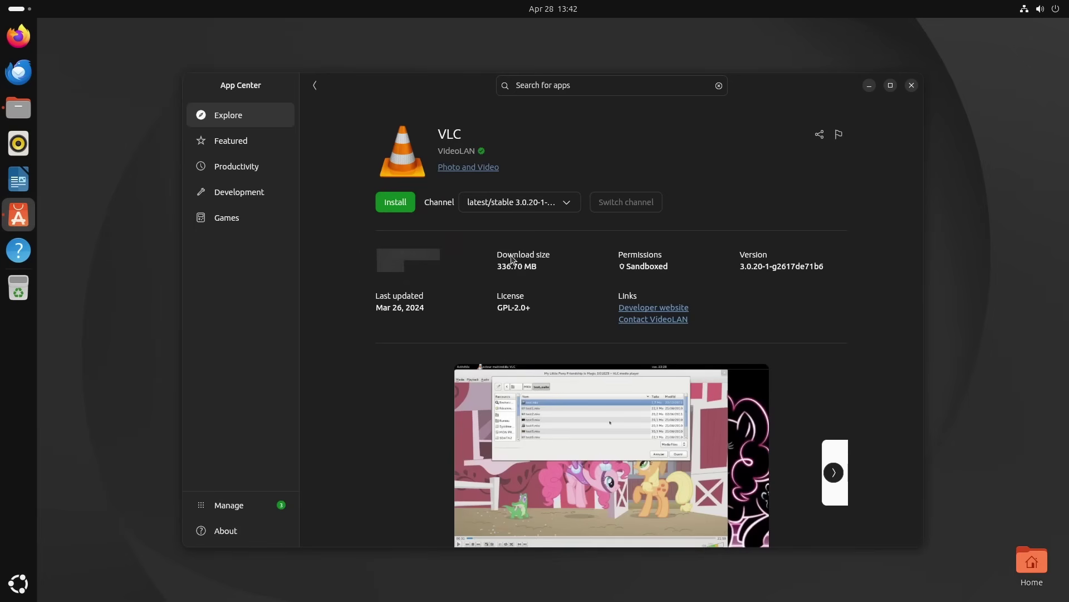
pyautogui.click(401, 203)
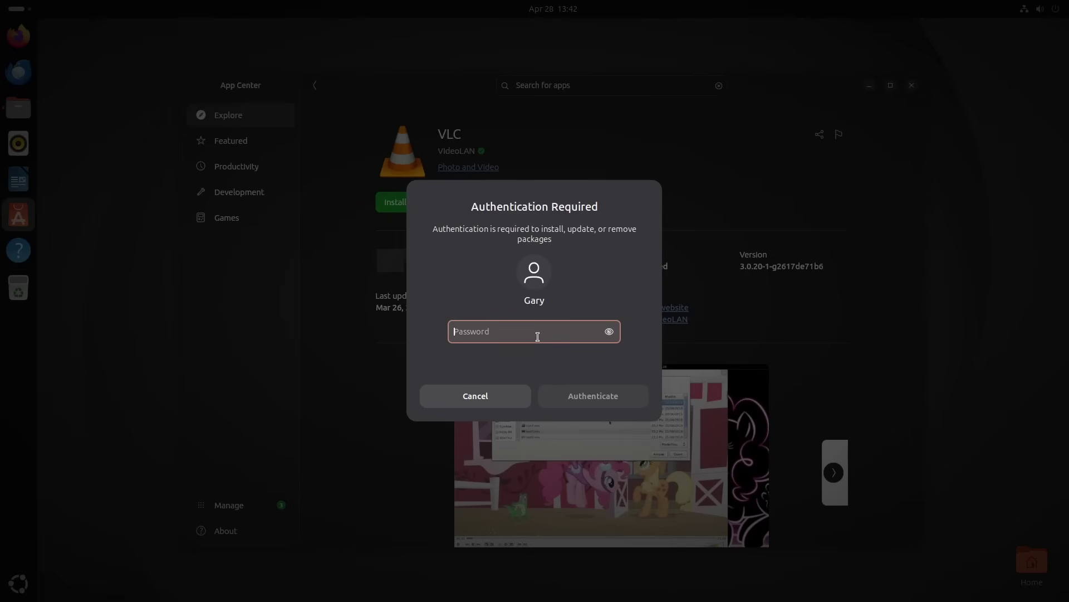
pyautogui.write('********')
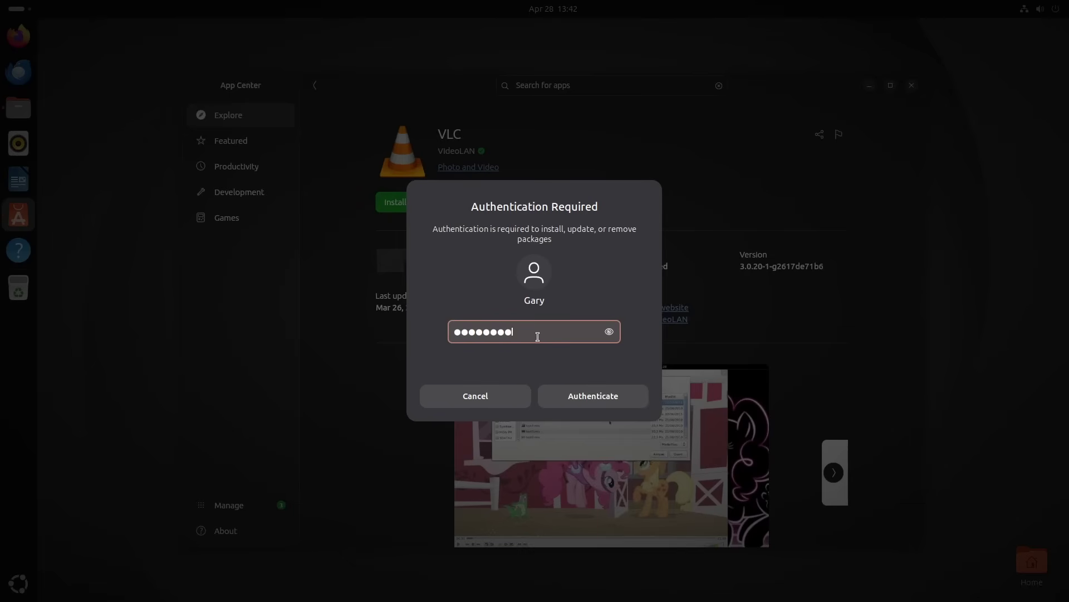
pyautogui.press('Return')
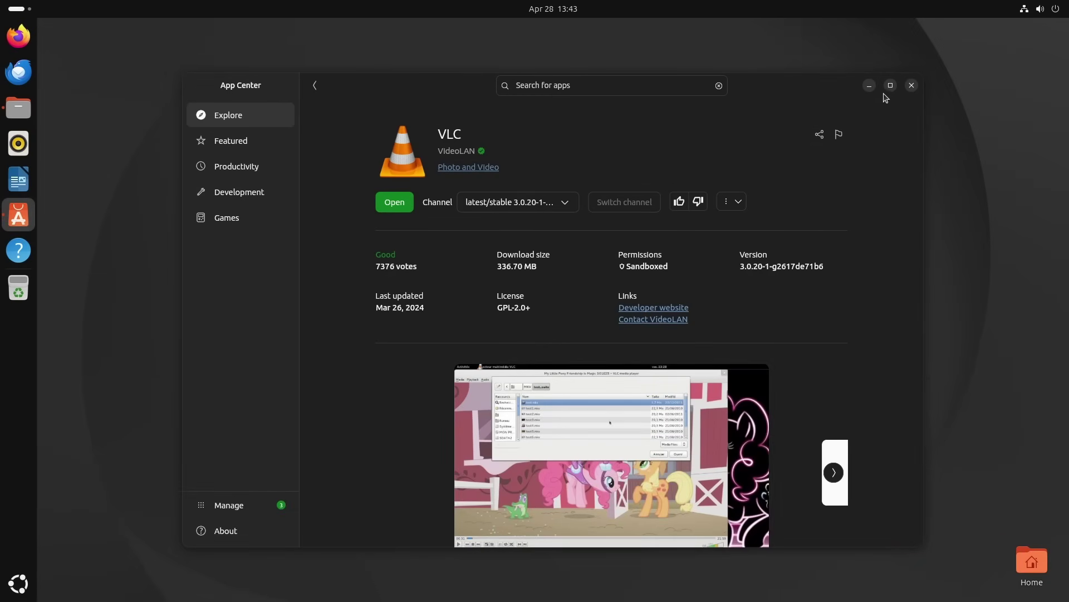
pyautogui.click(911, 85)
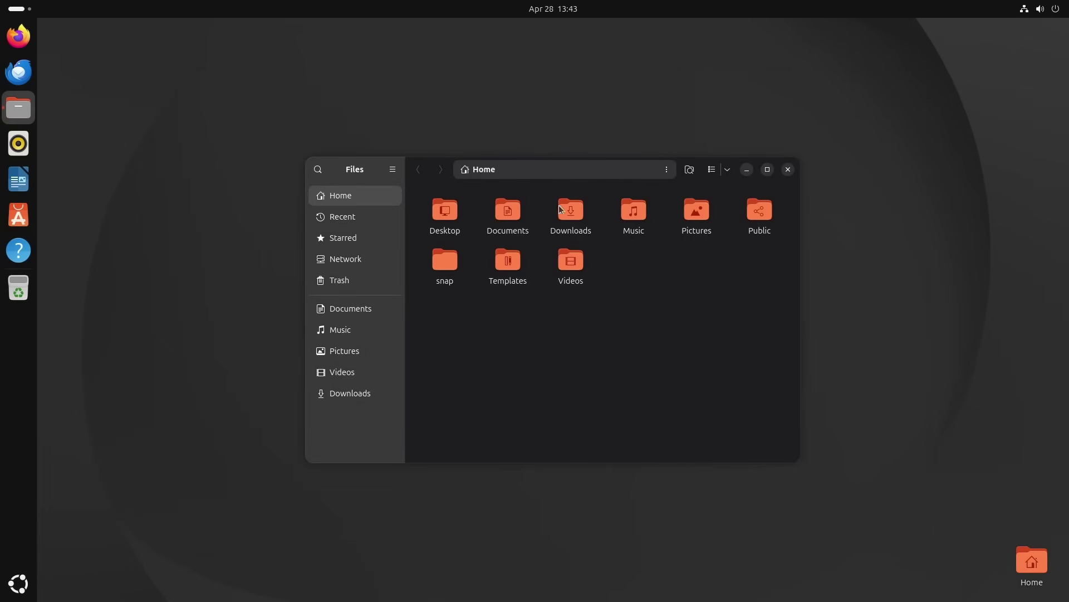
# Launch VLC media player from the app grid and pin it to the dock
pyautogui.click(18, 583)
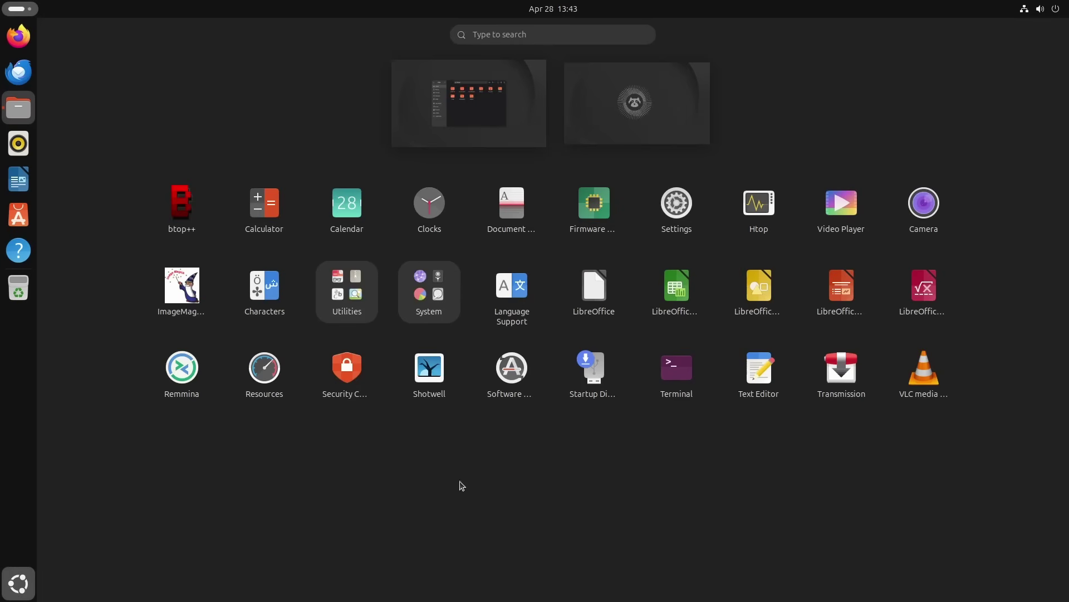
pyautogui.click(936, 388)
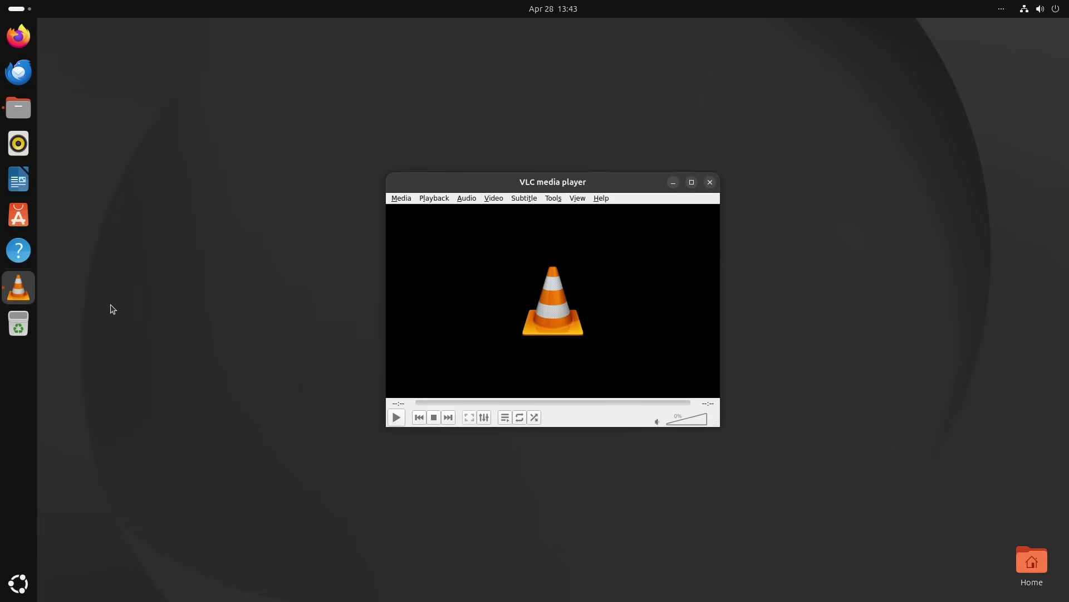
pyautogui.rightClick(19, 287)
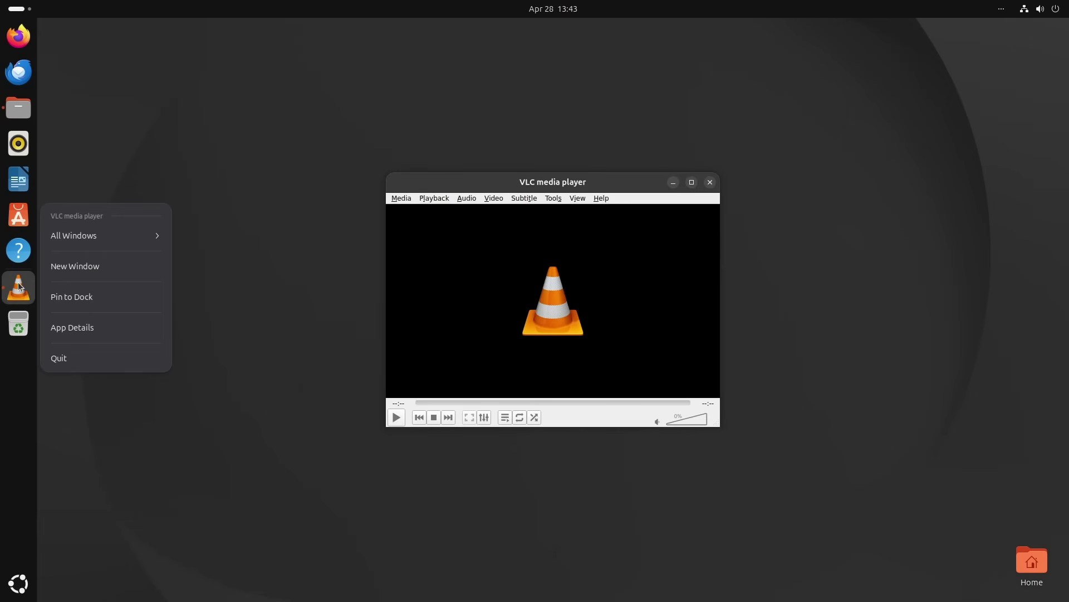
pyautogui.click(72, 297)
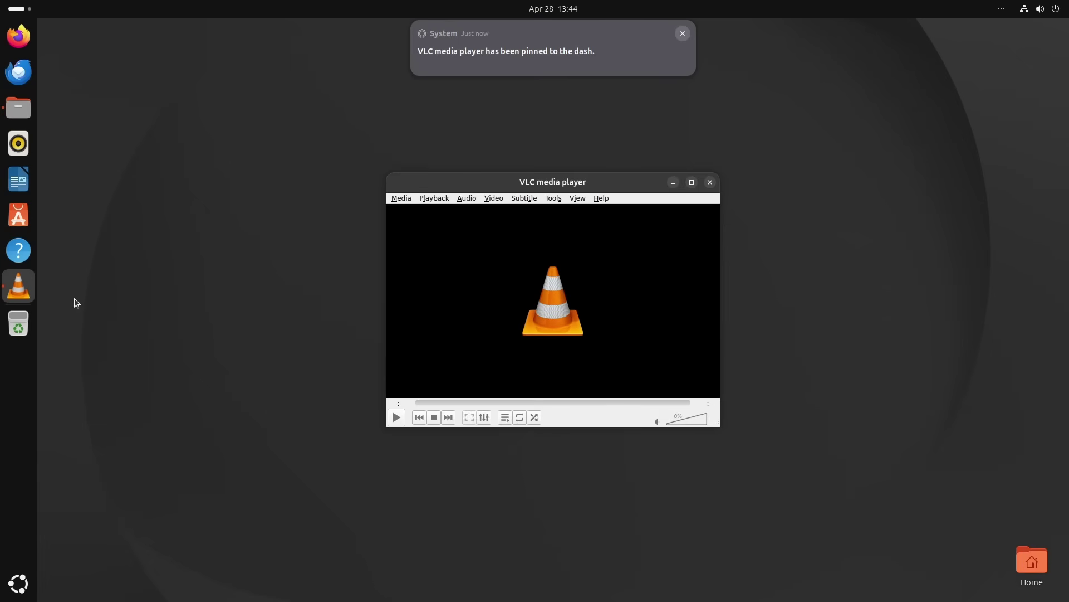
pyautogui.click(169, 296)
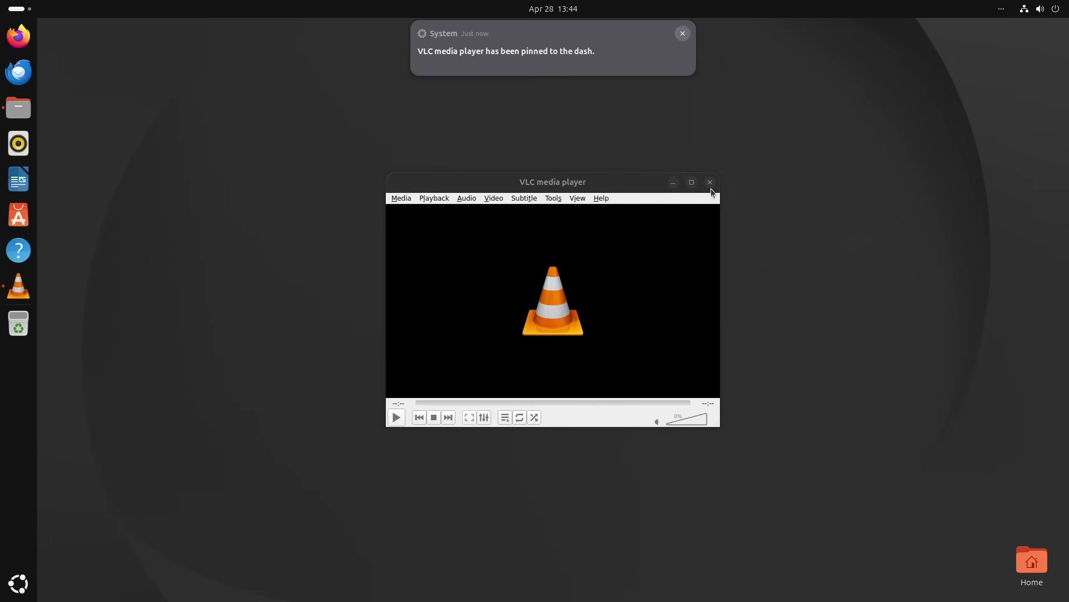
# Close VLC media player and reopen it from the dock
pyautogui.click(707, 182)
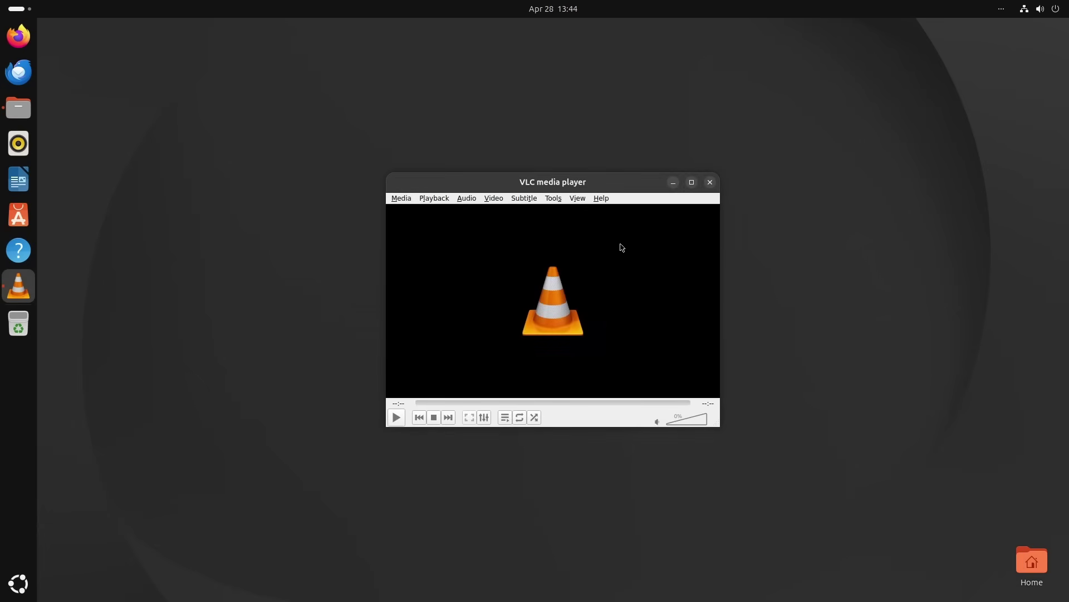
pyautogui.click(709, 182)
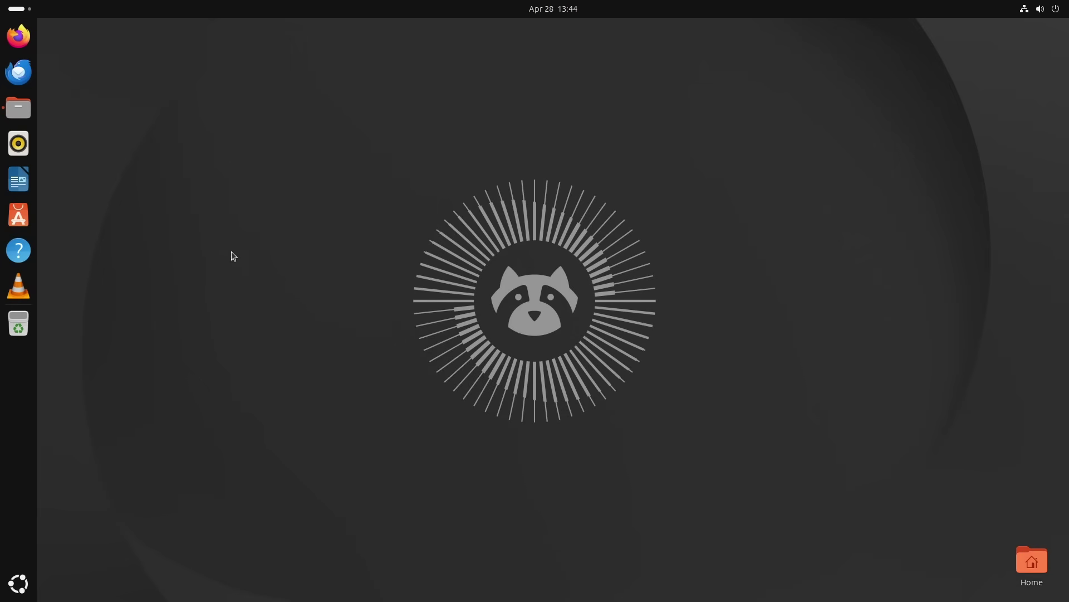
pyautogui.click(18, 288)
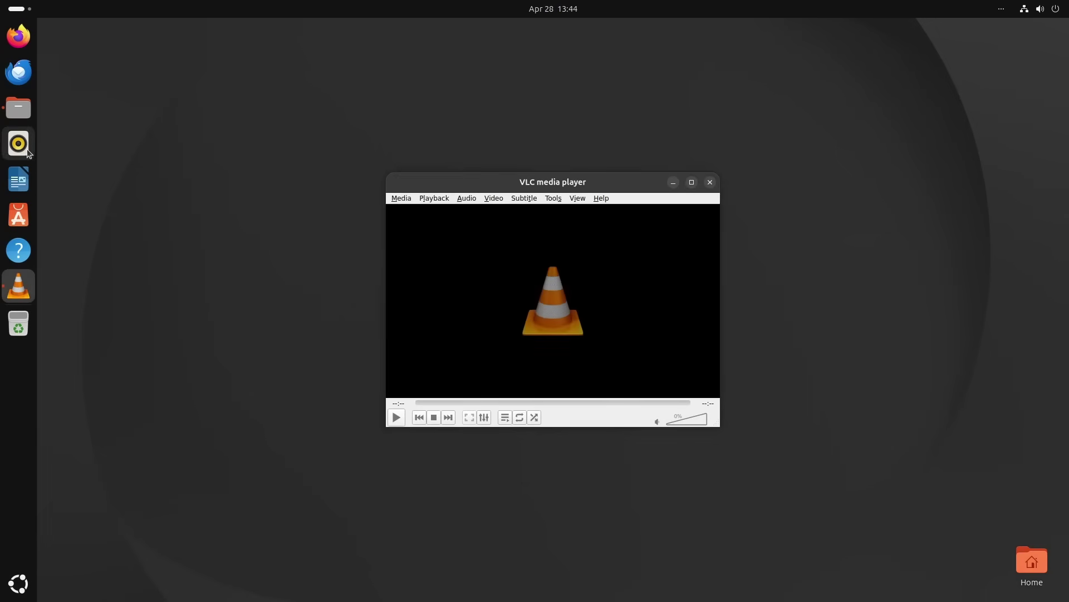
# Bring up the Files window and arrange it side by side with VLC, with Files on the left and VLC on the right
pyautogui.click(19, 108)
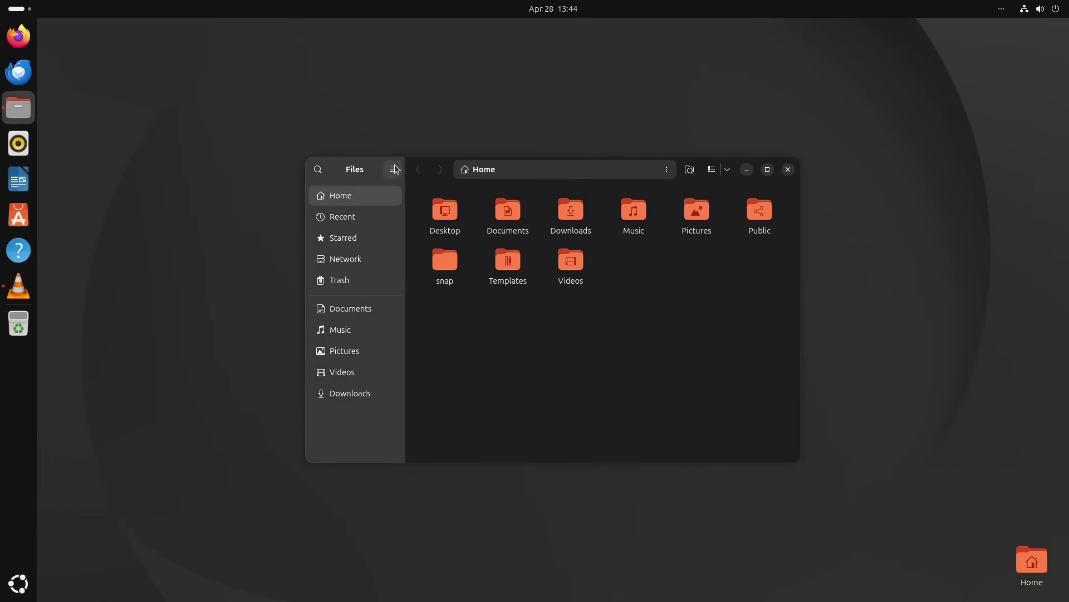
pyautogui.moveTo(371, 167); pyautogui.dragTo(204, 50)
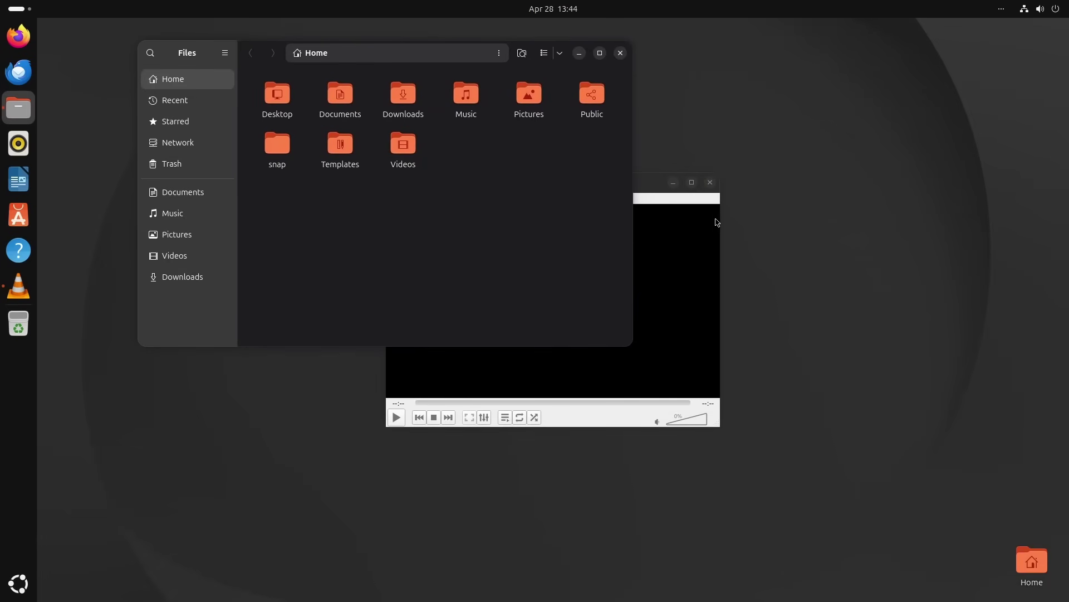
pyautogui.moveTo(641, 183); pyautogui.dragTo(935, 84)
pyautogui.moveTo(271, 55); pyautogui.dragTo(234, 89)
pyautogui.moveTo(753, 85); pyautogui.dragTo(684, 124)
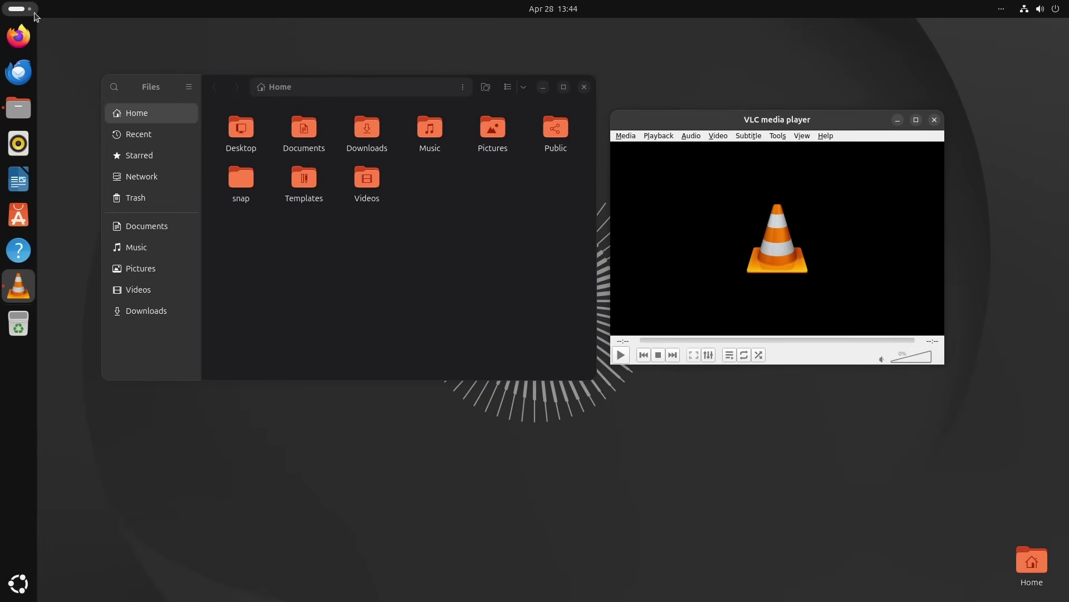
# Move the VLC window to the second workspace and return to the first workspace with Files
pyautogui.click(20, 582)
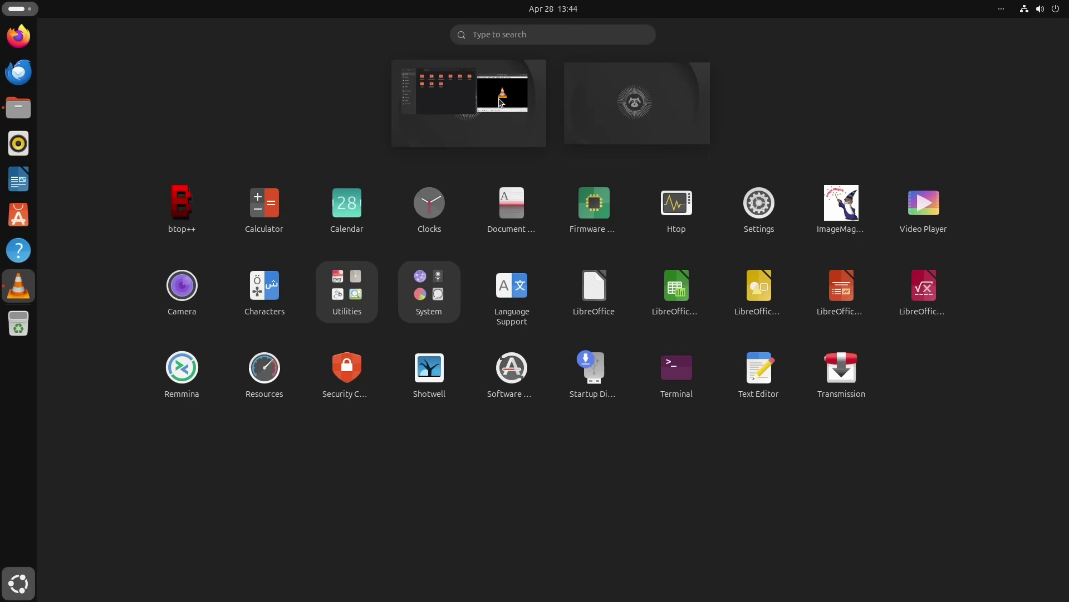
pyautogui.moveTo(499, 103); pyautogui.dragTo(638, 114)
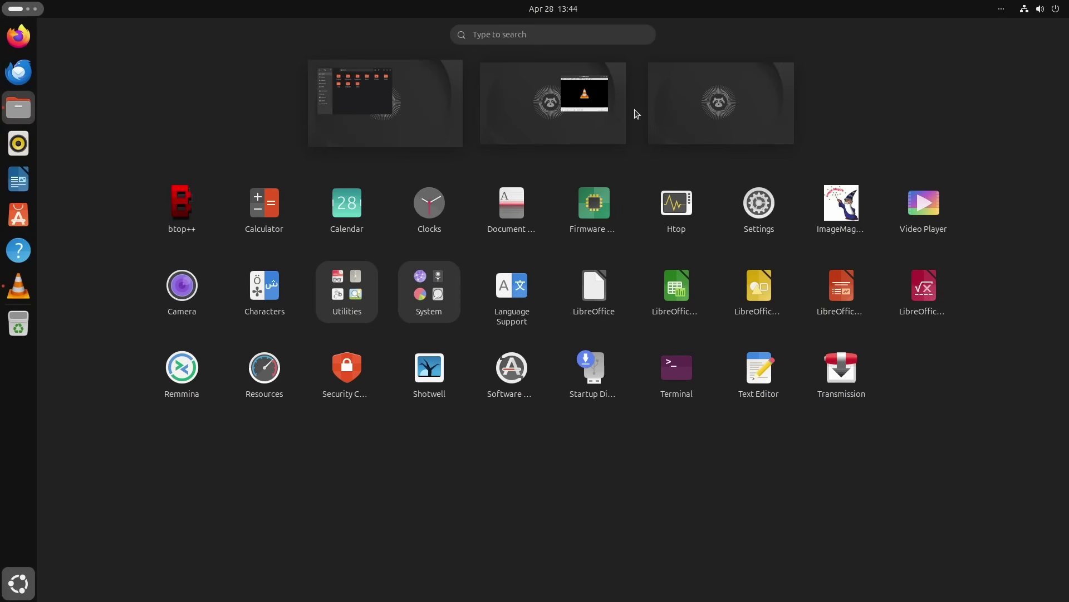
pyautogui.click(409, 132)
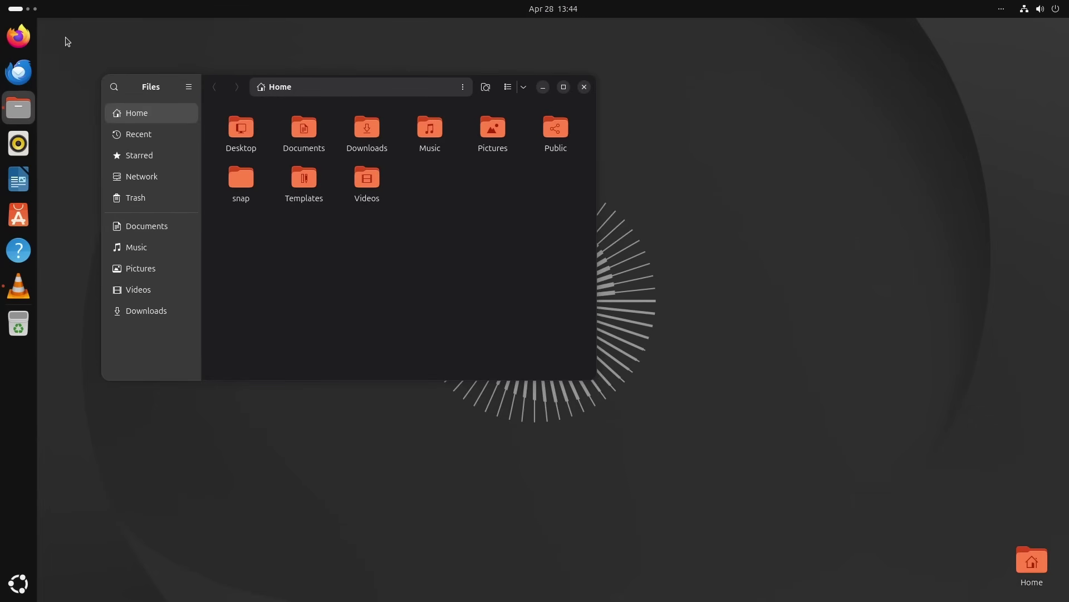
# Preview the second and third workspaces in the workspace overview, and go back to the second
pyautogui.click(27, 10)
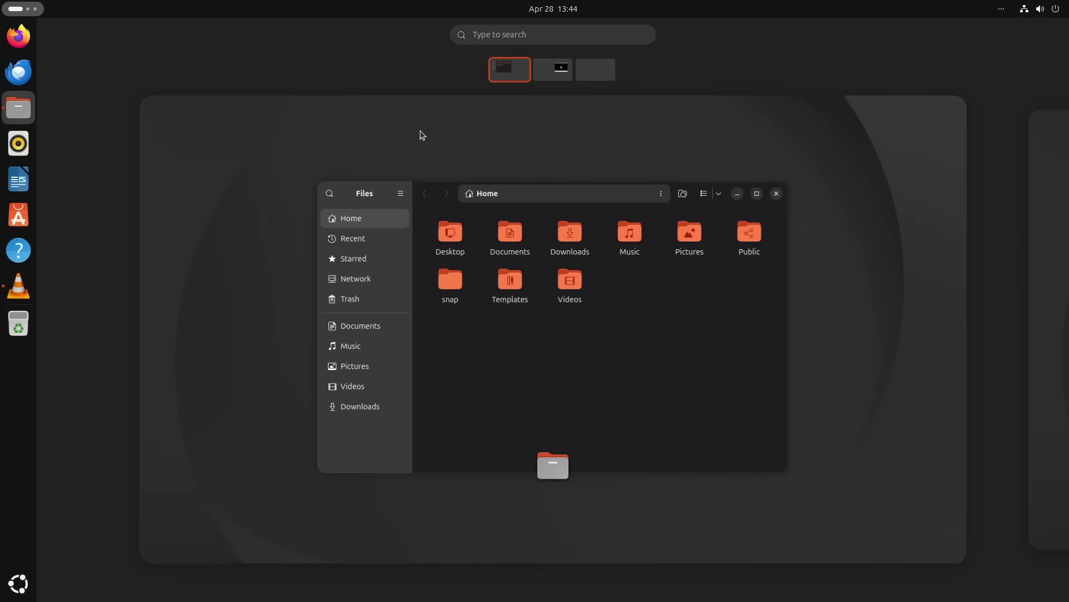
pyautogui.click(550, 71)
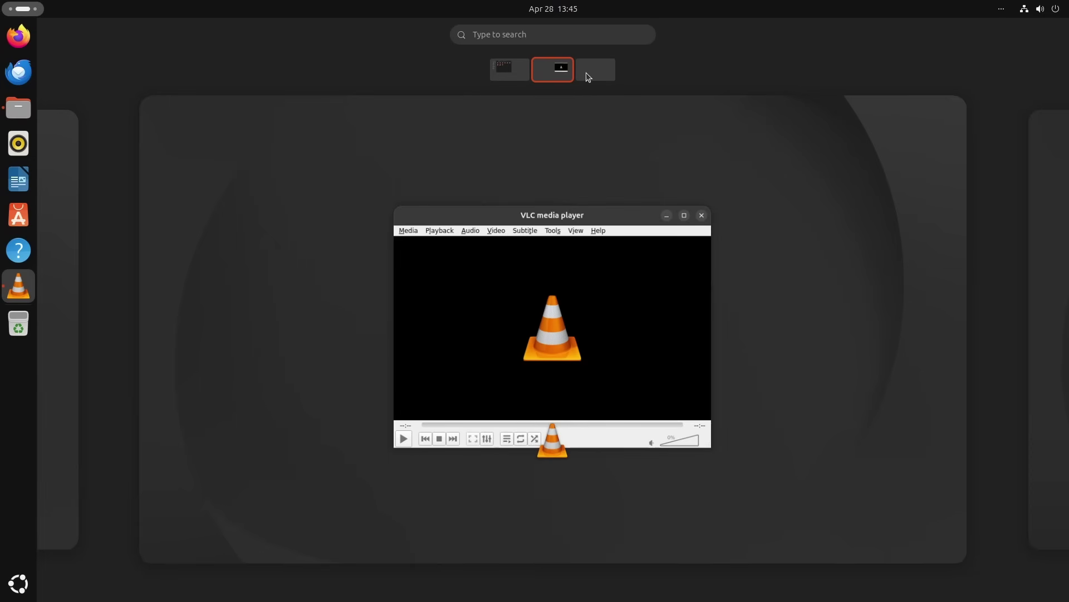
pyautogui.click(585, 72)
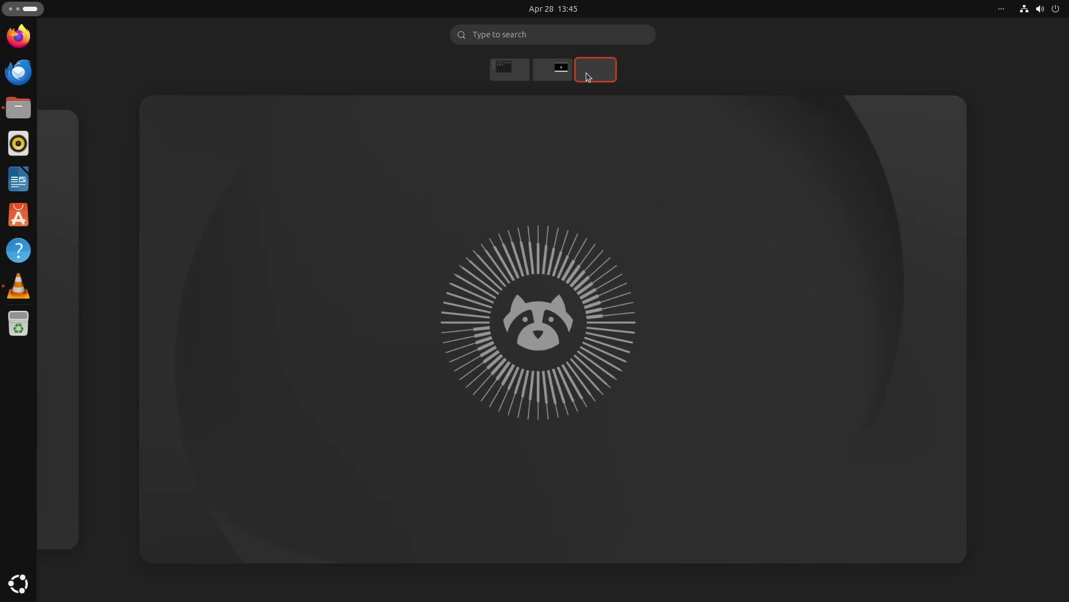
pyautogui.click(557, 74)
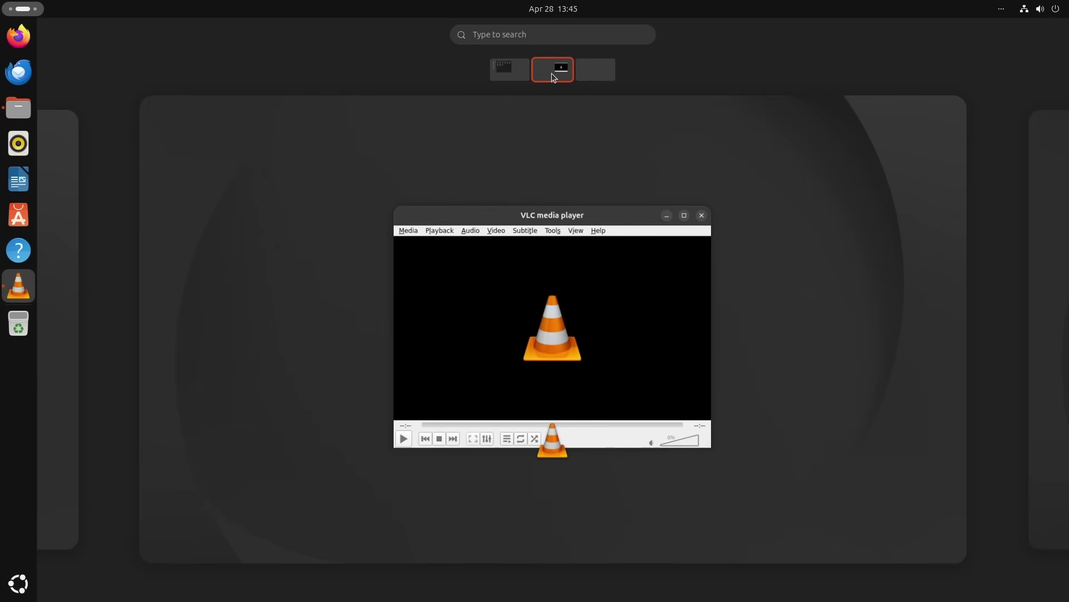
# Move the VLC window back to the first workspace and return it to the second workspace
pyautogui.click(18, 583)
pyautogui.moveTo(582, 89); pyautogui.dragTo(418, 101)
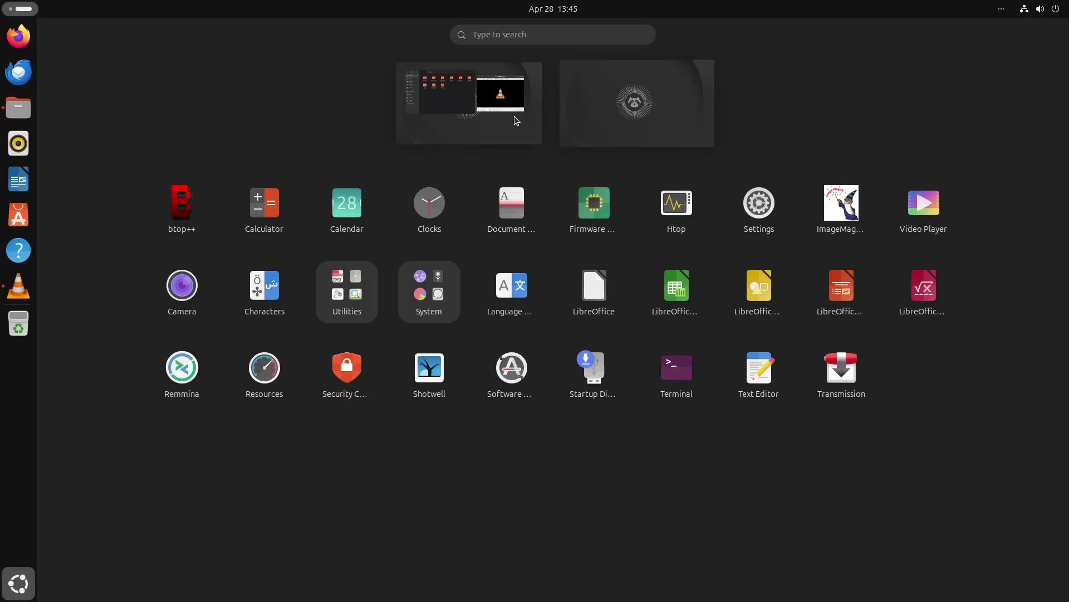
pyautogui.moveTo(513, 106); pyautogui.dragTo(666, 118)
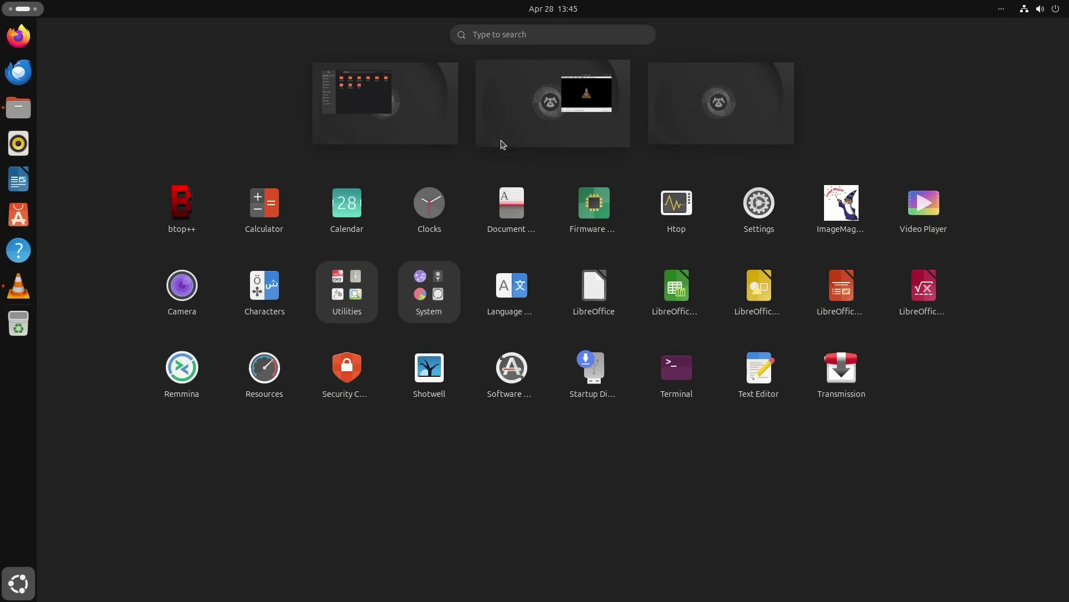
pyautogui.click(527, 132)
# Switch to the first workspace with Files through the overview, and back to the second workspace with VLC
pyautogui.click(26, 12)
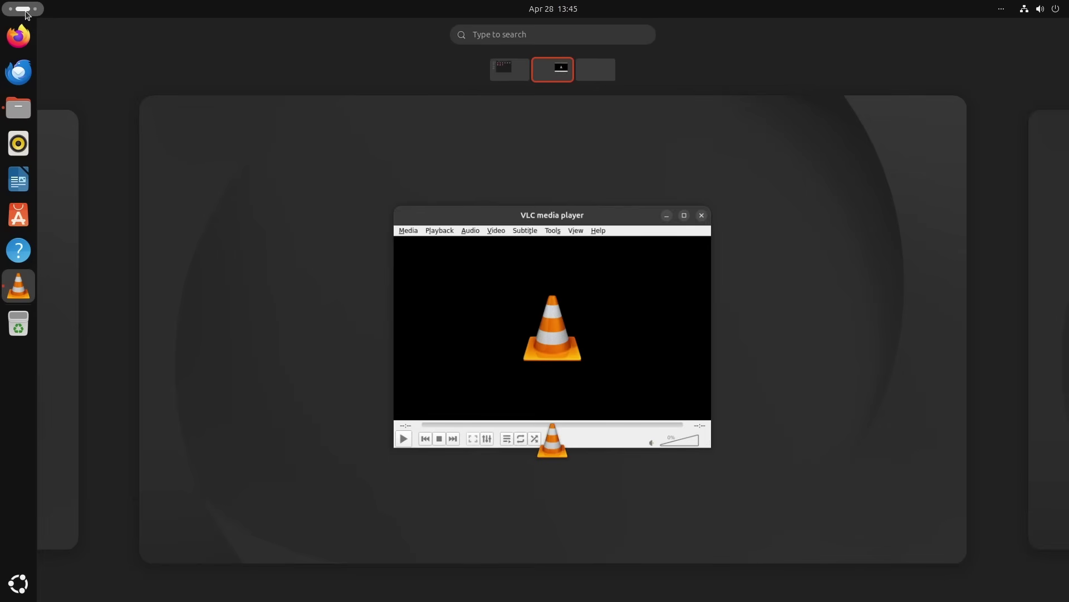
pyautogui.click(516, 79)
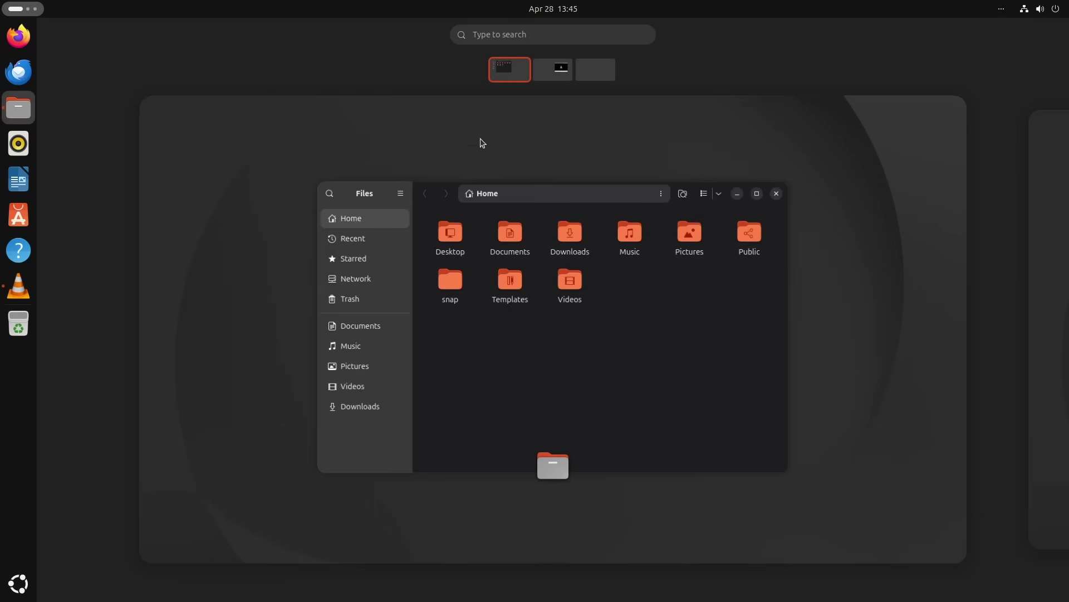
pyautogui.click(279, 274)
pyautogui.click(23, 13)
pyautogui.click(554, 78)
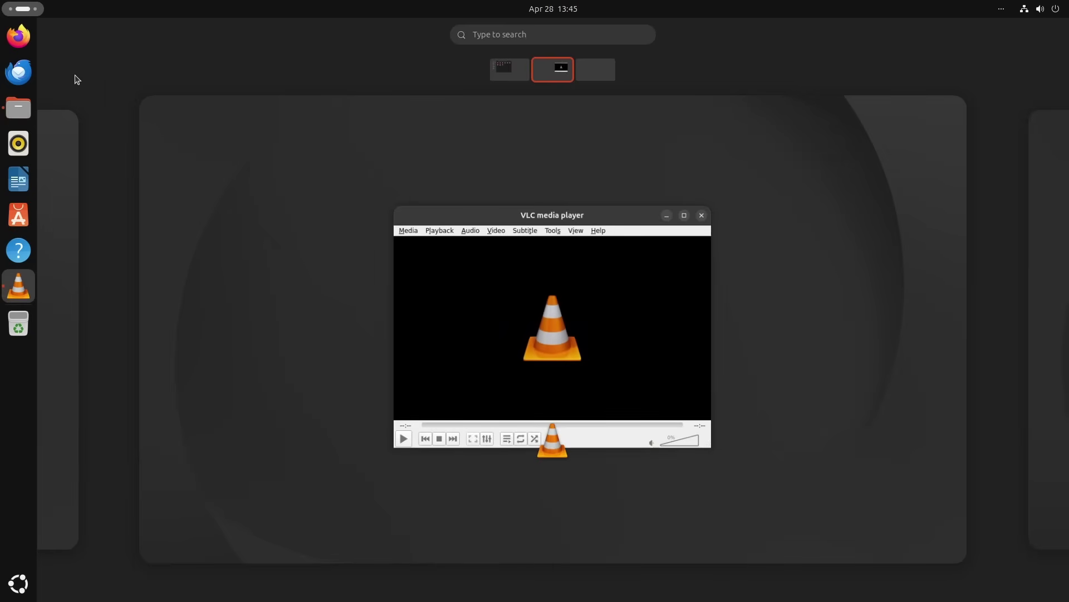
pyautogui.click(243, 163)
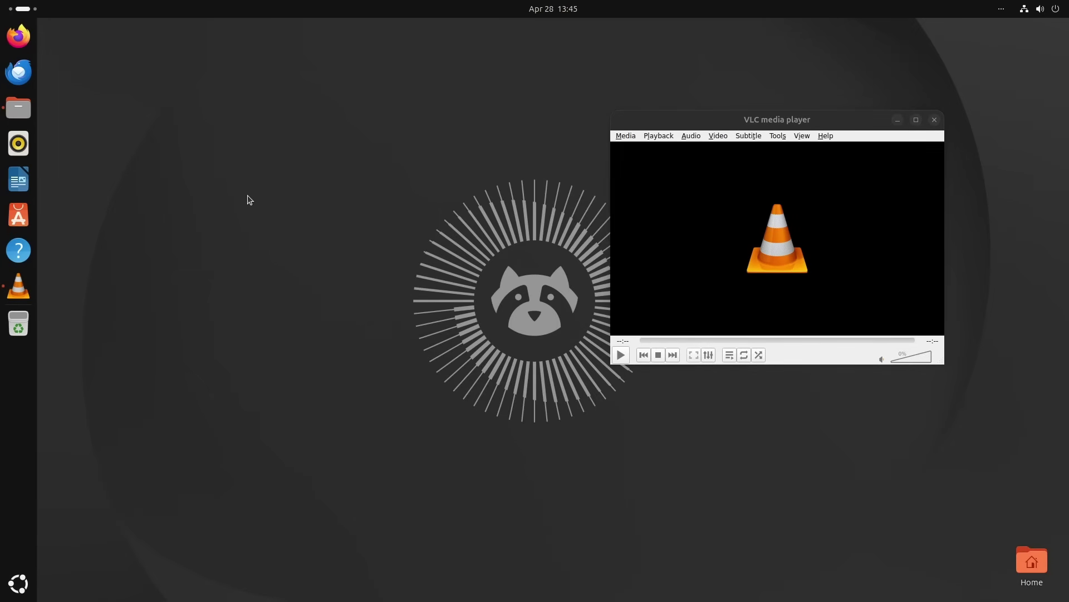
# Preview the first two workspaces in the overview, re-enter the second, and switch directly to the previous workspace
pyautogui.press('super')
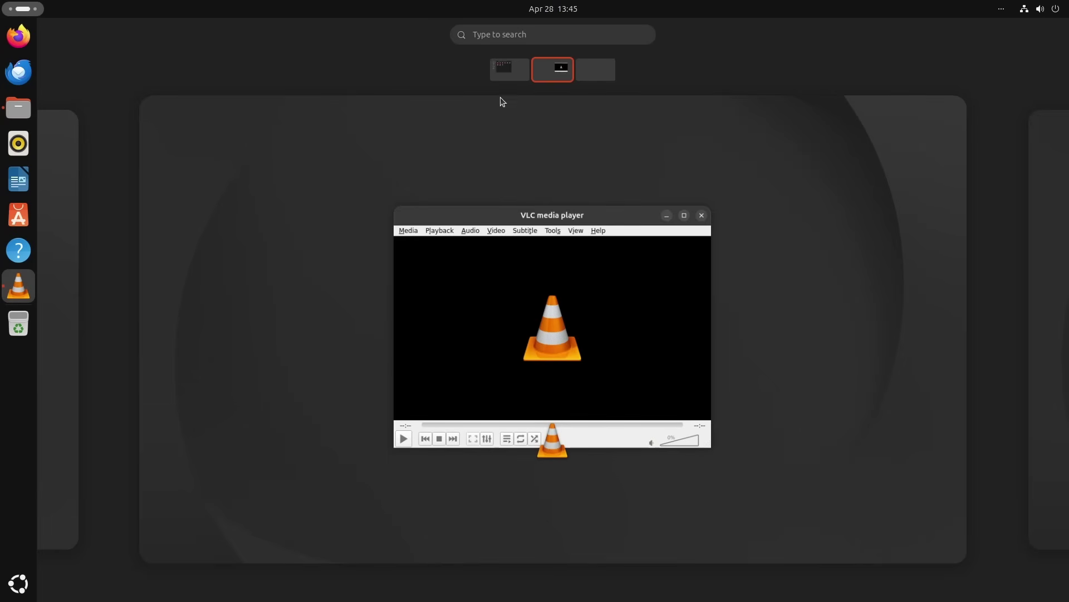
pyautogui.click(511, 73)
pyautogui.click(562, 69)
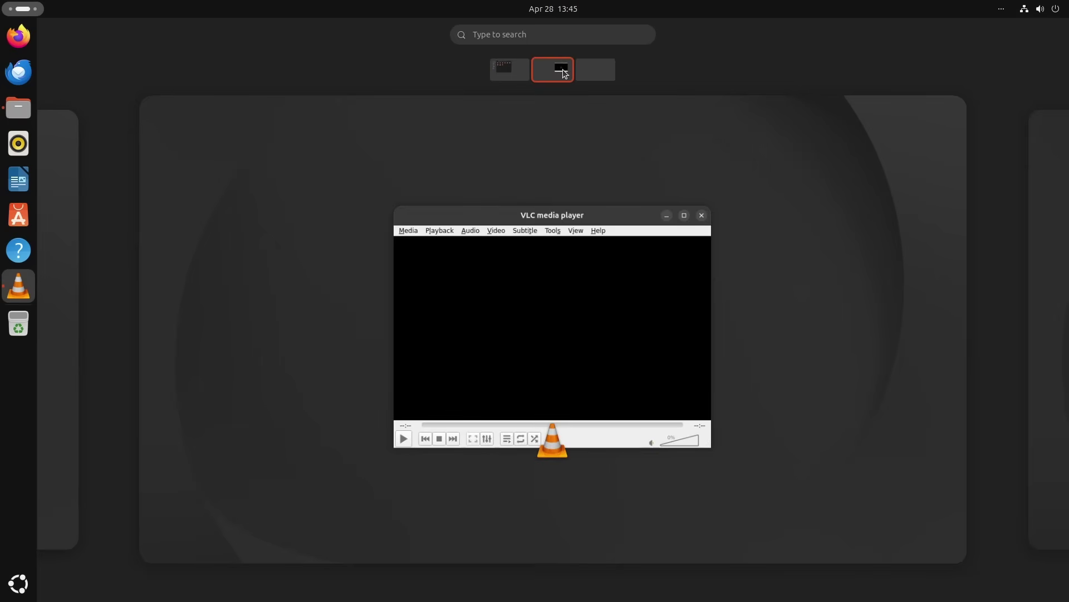
pyautogui.click(530, 149)
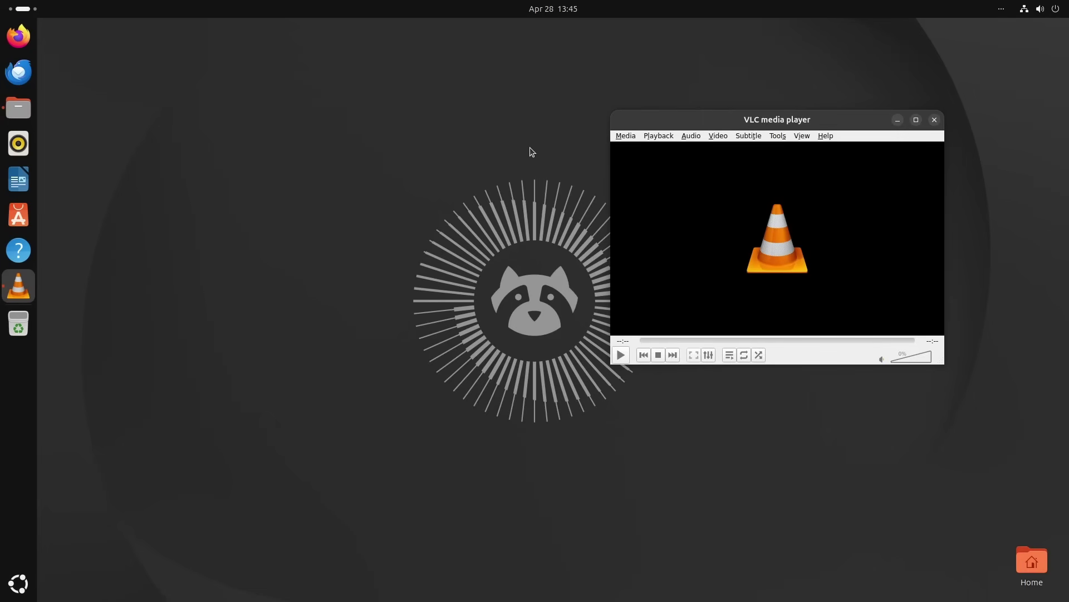
pyautogui.press('super+Page_Up')
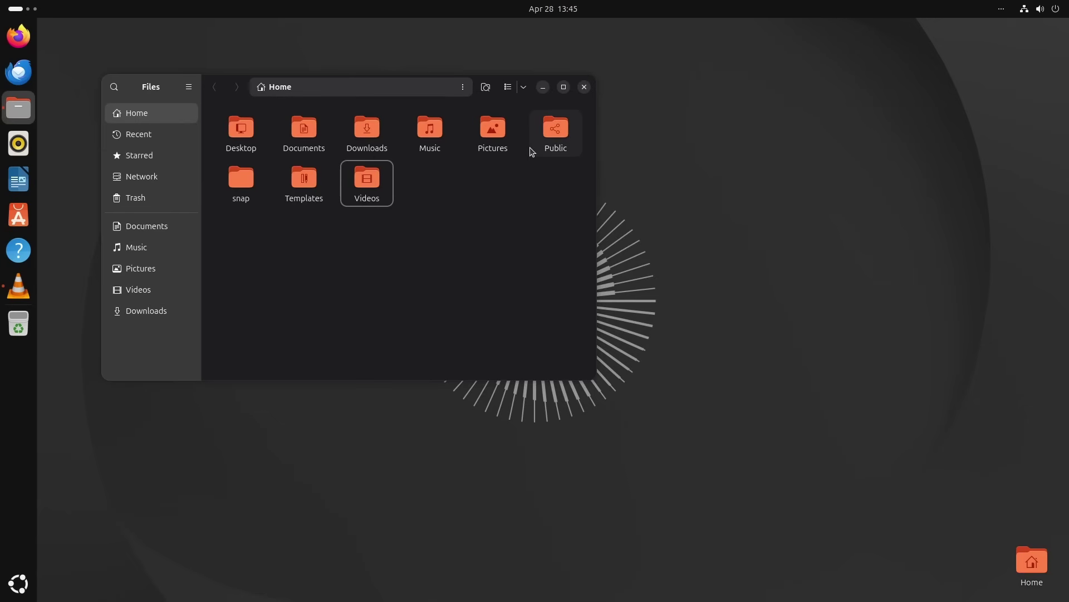
# Switch repeatedly back and forth between the first workspace with Files and the second with VLC, ending on the first
pyautogui.press('super+Page_Down')
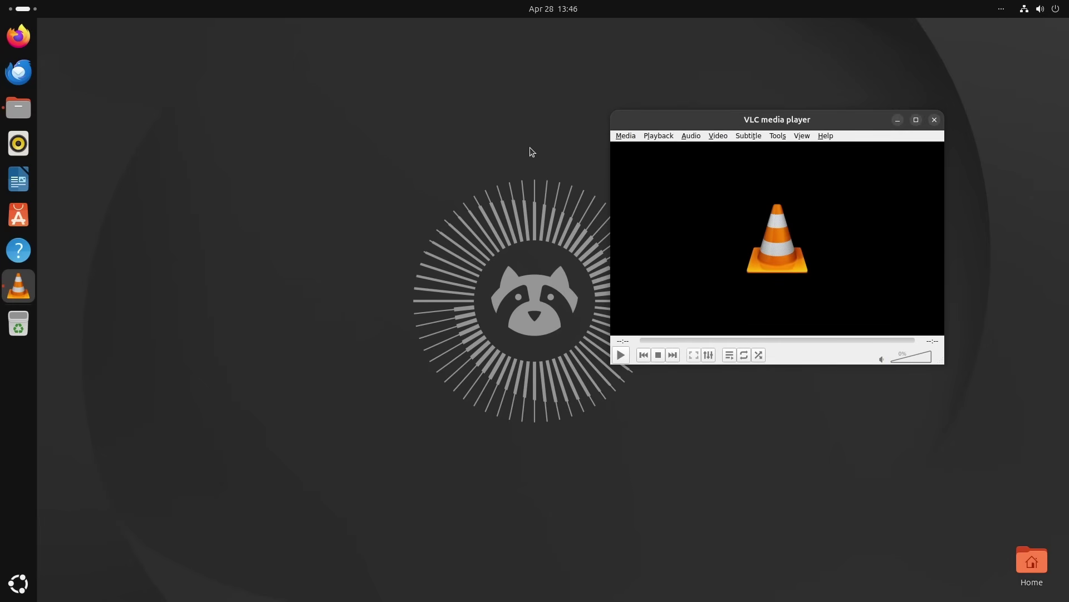
pyautogui.press('super+Page_Up')
pyautogui.press('super+Page_Down')
pyautogui.press('super+Page_Up')
pyautogui.press('super+Page_Down')
pyautogui.press('super+Page_Up')
pyautogui.press('super+Page_Down')
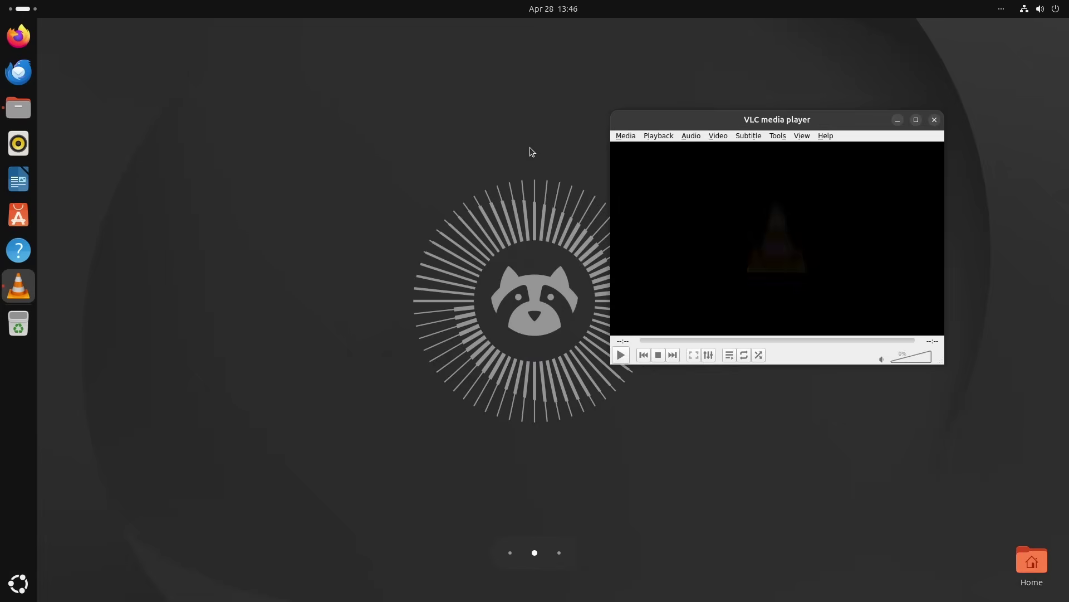
pyautogui.press('super+Page_Up')
pyautogui.press('super+Page_Down')
pyautogui.press('super+Page_Up')
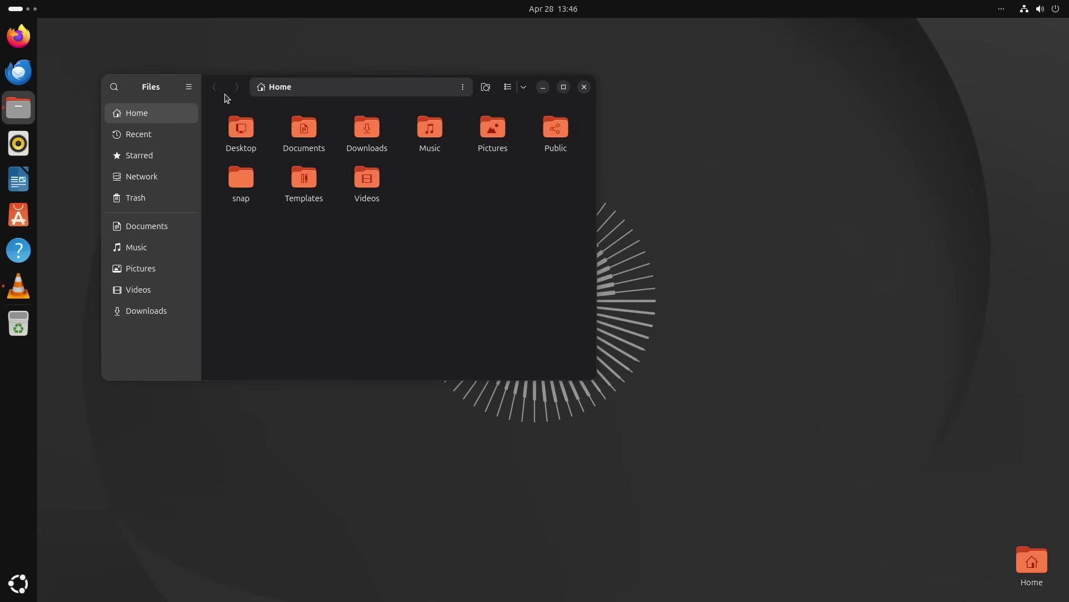
# Bring the VLC window from the second workspace to the first, place it beside the Files window, and check the second workspace
pyautogui.hotkey('ctrl', 'alt', 'Right')
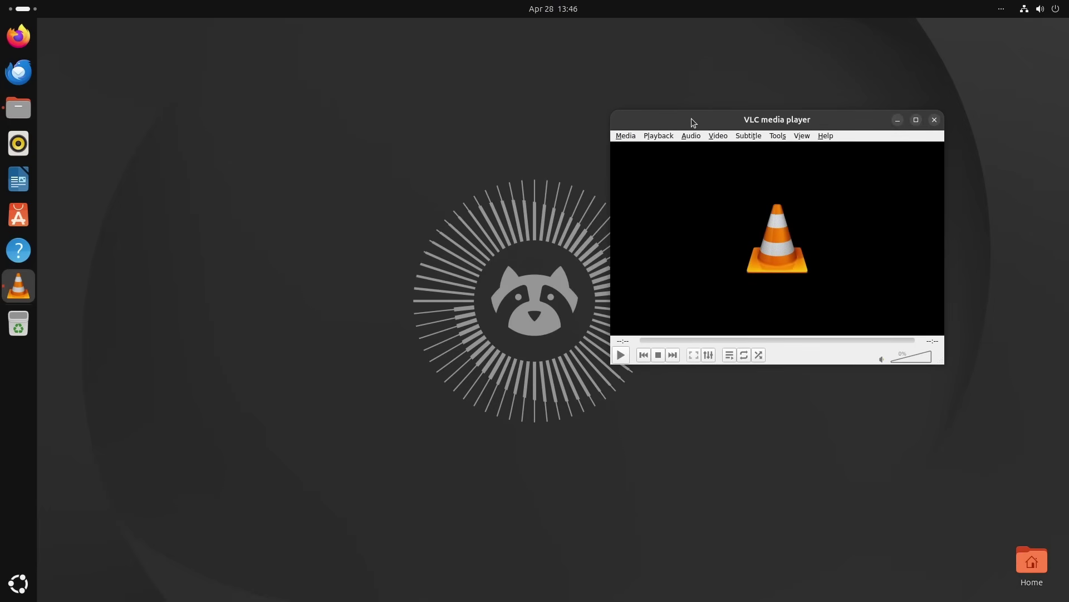
pyautogui.moveTo(692, 118); pyautogui.dragTo(465, 130)
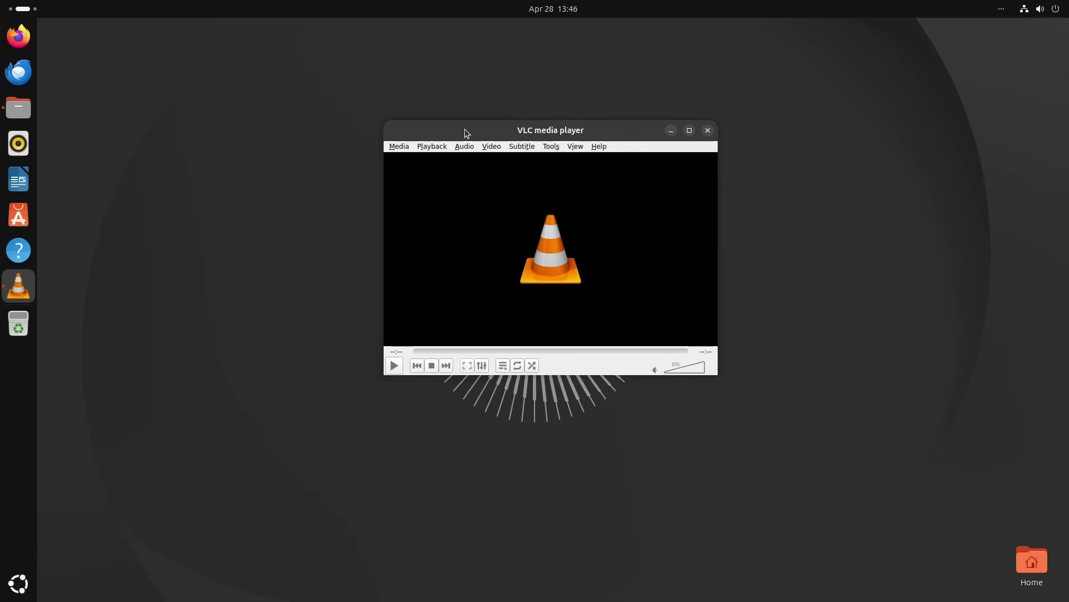
pyautogui.hotkey('ctrl', 'shift', 'alt', 'Left')
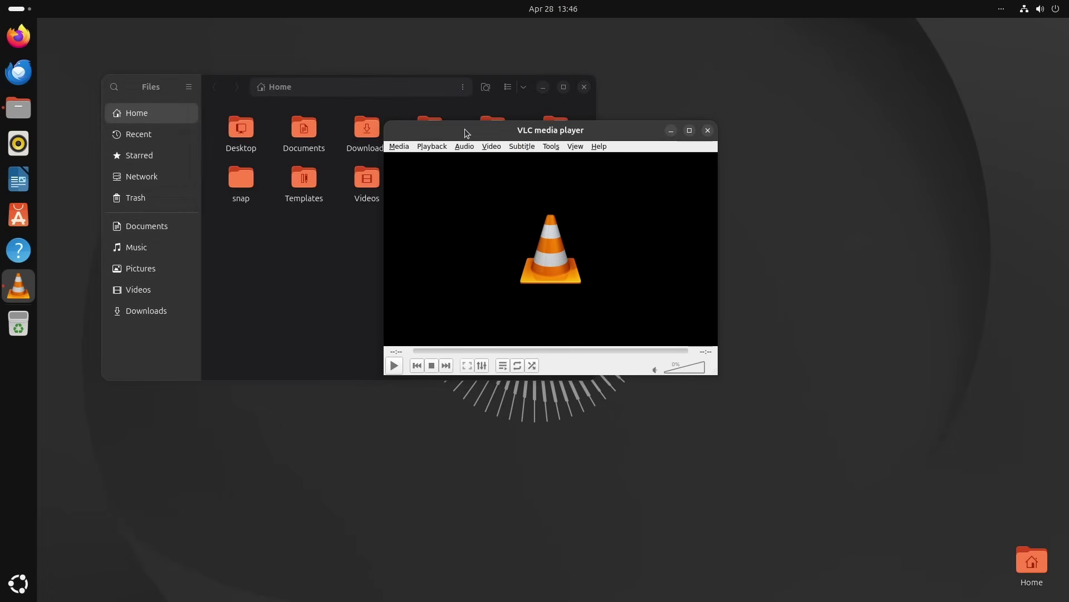
pyautogui.moveTo(469, 129); pyautogui.dragTo(717, 129)
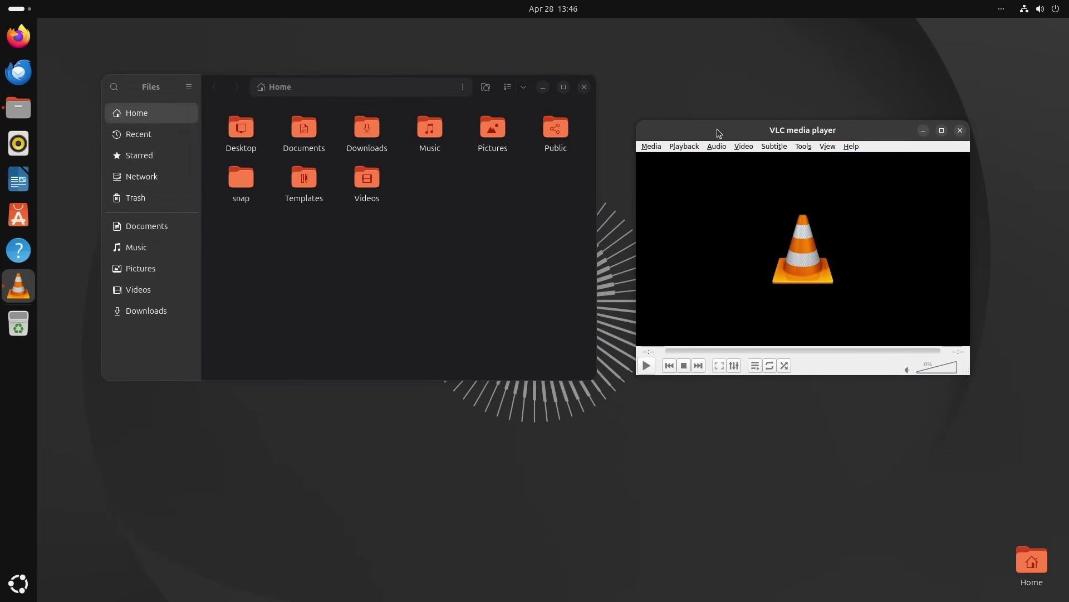
pyautogui.hotkey('ctrl', 'alt', 'Right')
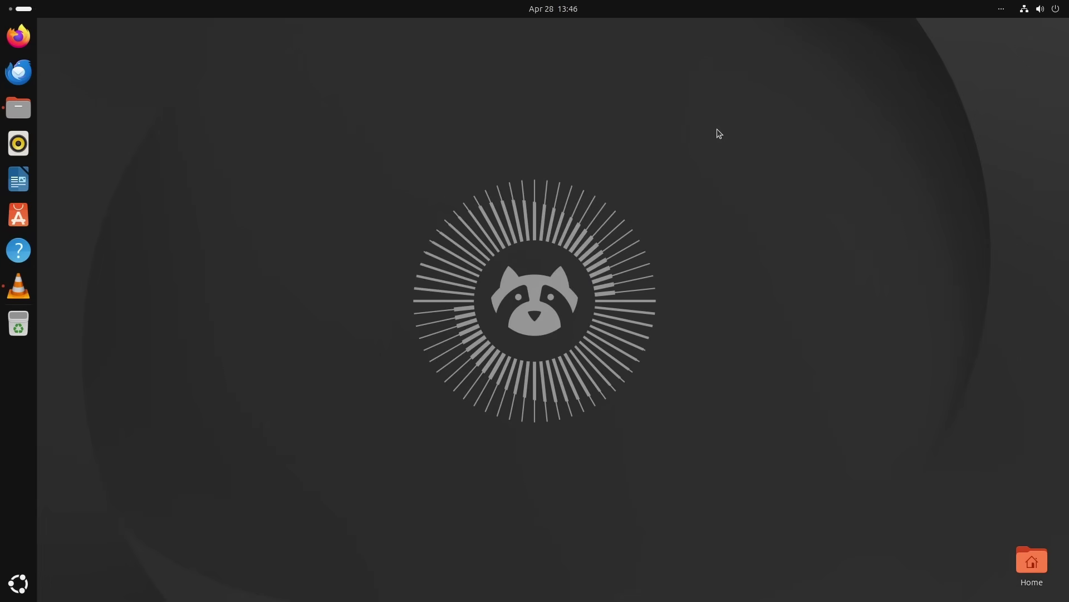
pyautogui.hotkey('ctrl', 'alt', 'Left')
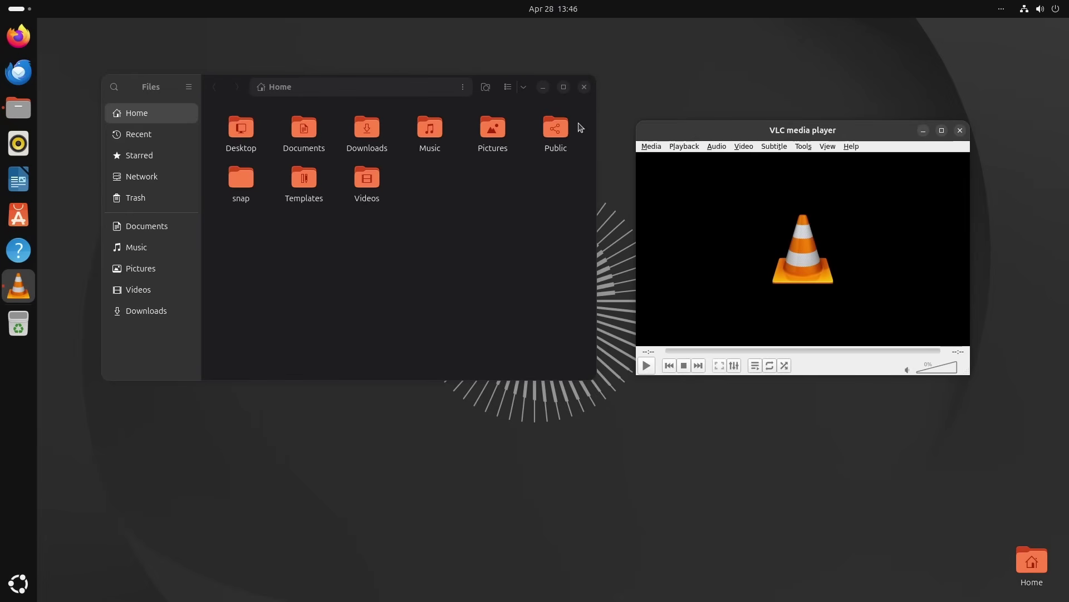
# Send the Files window to the second workspace and return to the first workspace
pyautogui.click(225, 95)
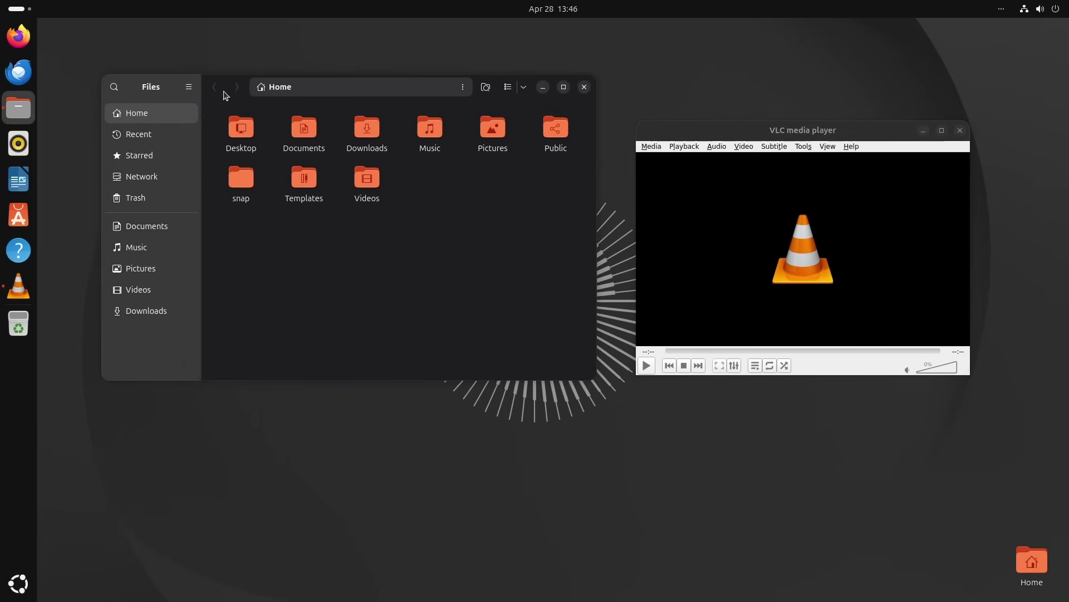
pyautogui.hotkey('ctrl', 'alt', 'shift', 'Right')
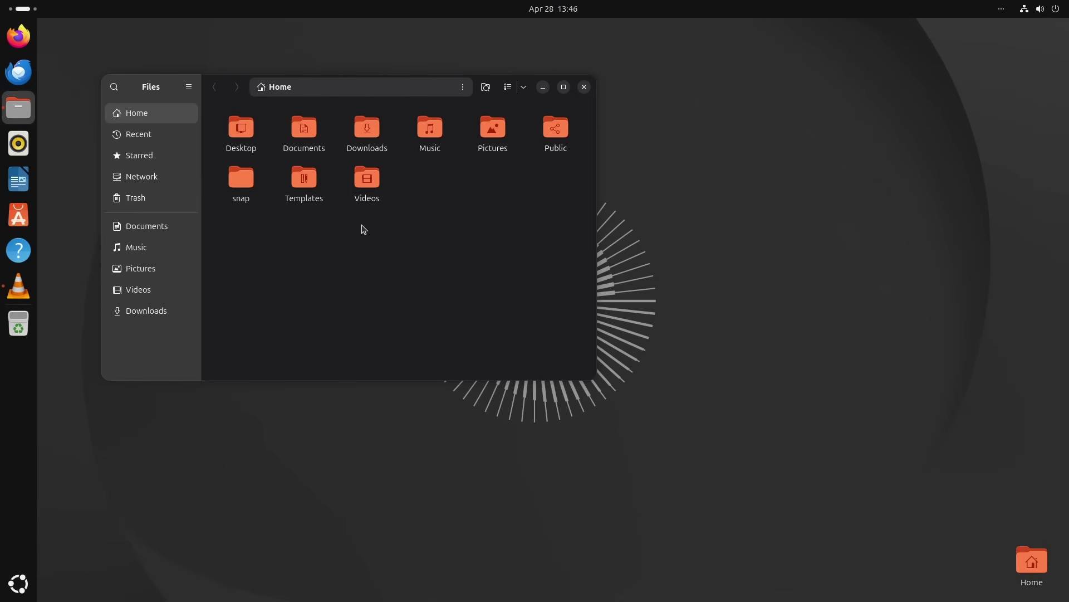
pyautogui.hotkey('ctrl', 'alt', 'Left')
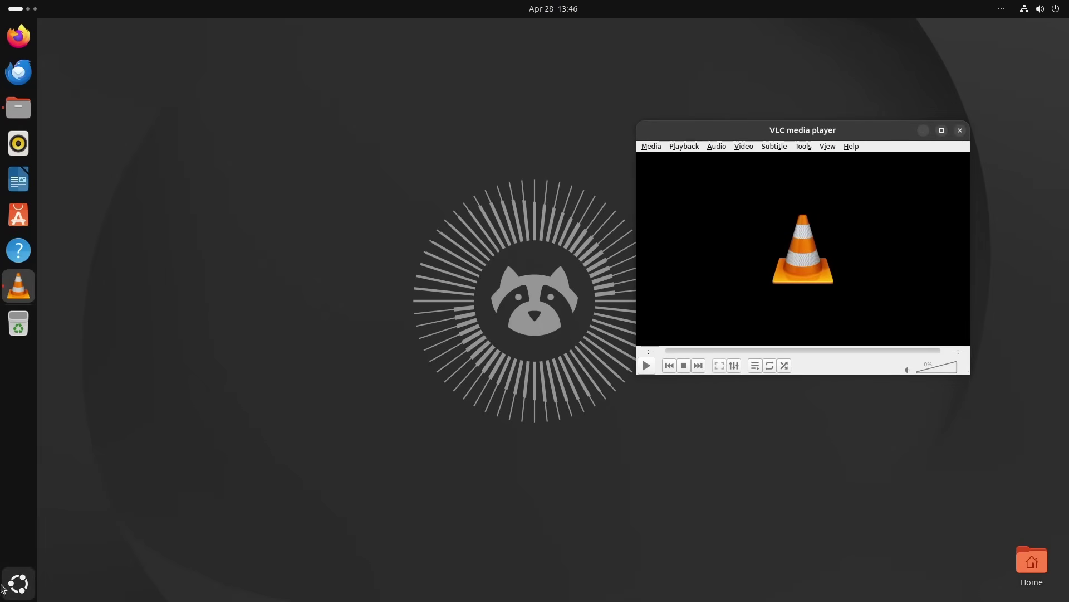
# Move the Files window from the second workspace back to the first through the workspace overview, and return to the desktop
pyautogui.click(18, 583)
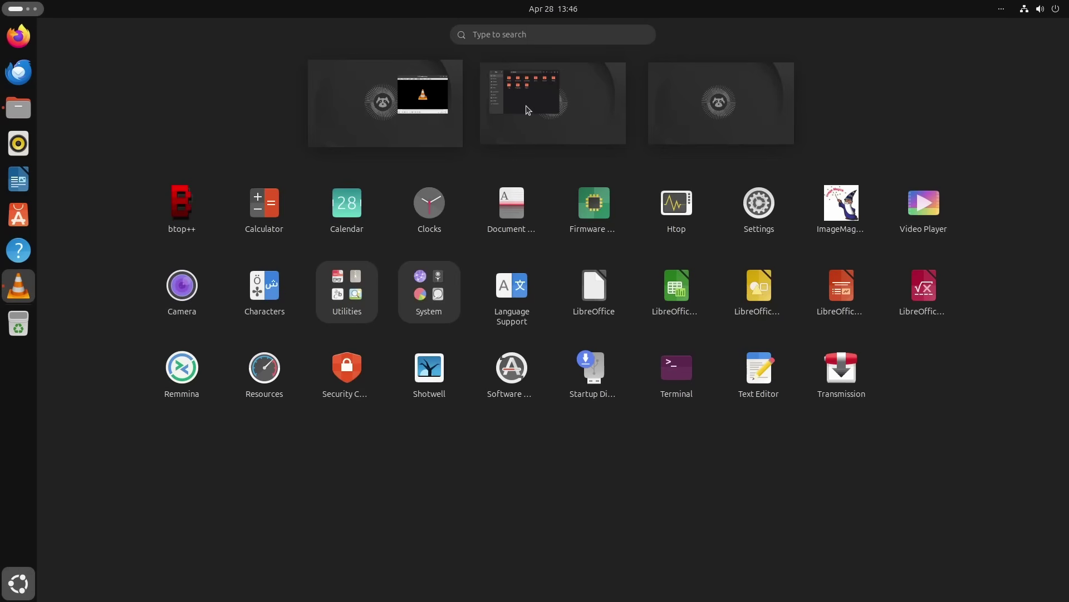
pyautogui.moveTo(526, 111); pyautogui.dragTo(365, 113)
pyautogui.click(464, 129)
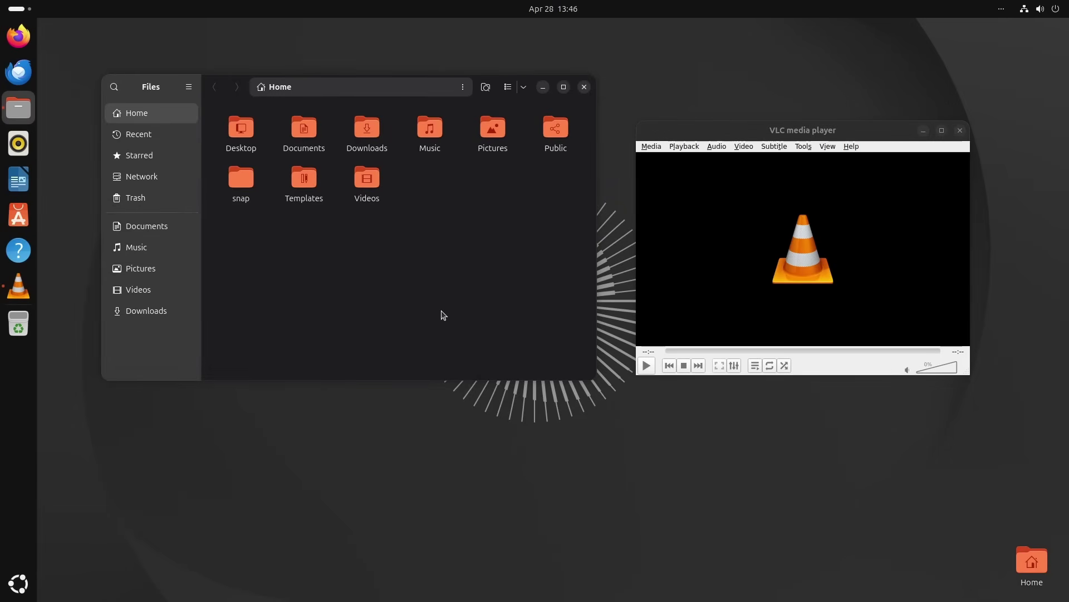
# Open the system Settings and view the Displays, Sound, Power and Multitasking pages
pyautogui.click(1039, 9)
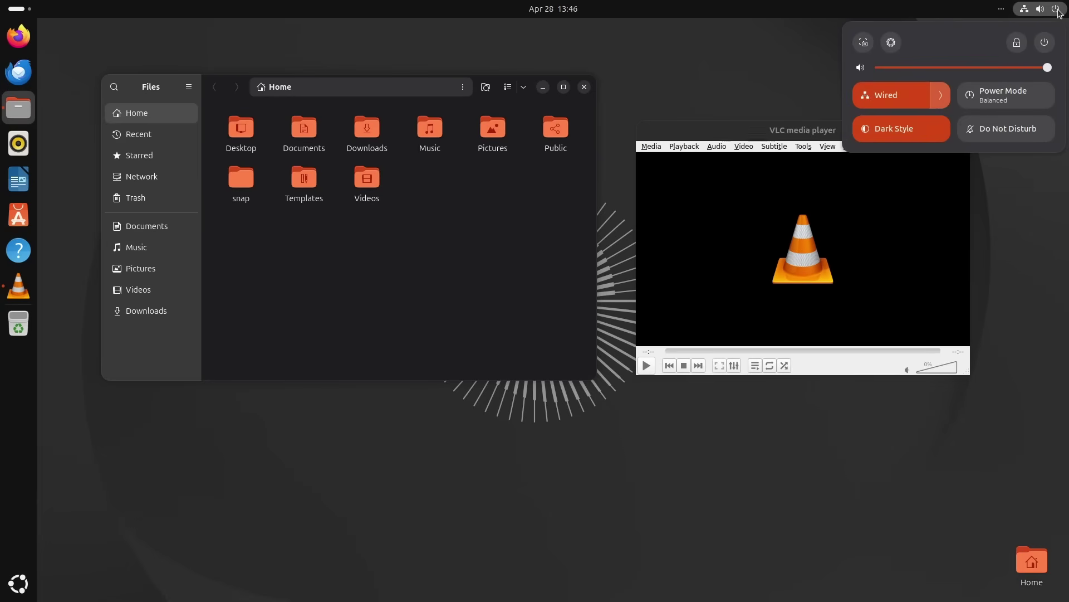
pyautogui.click(892, 42)
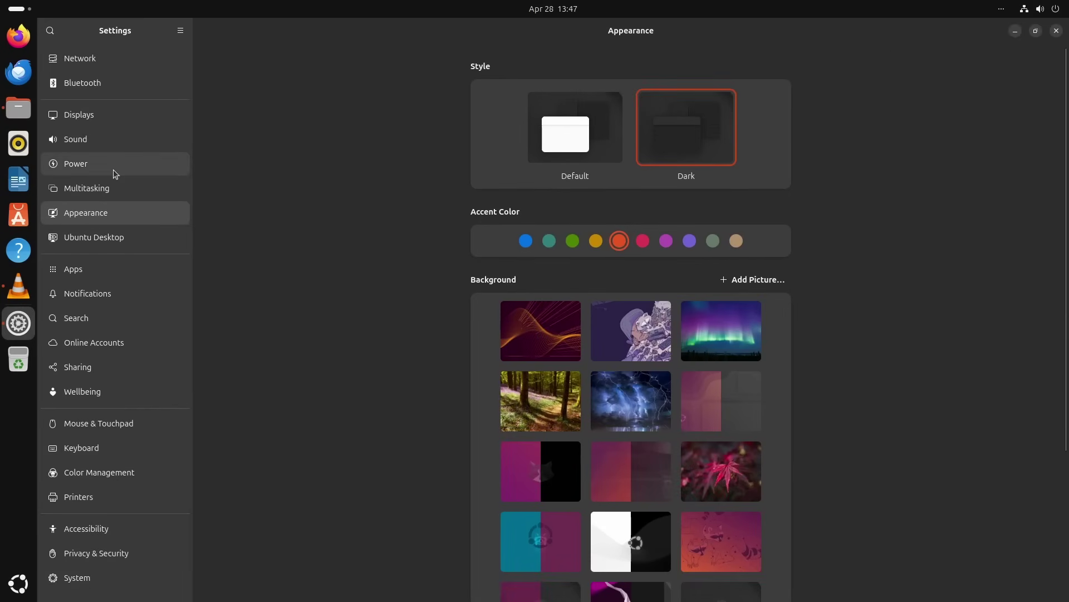
pyautogui.click(92, 117)
pyautogui.click(86, 147)
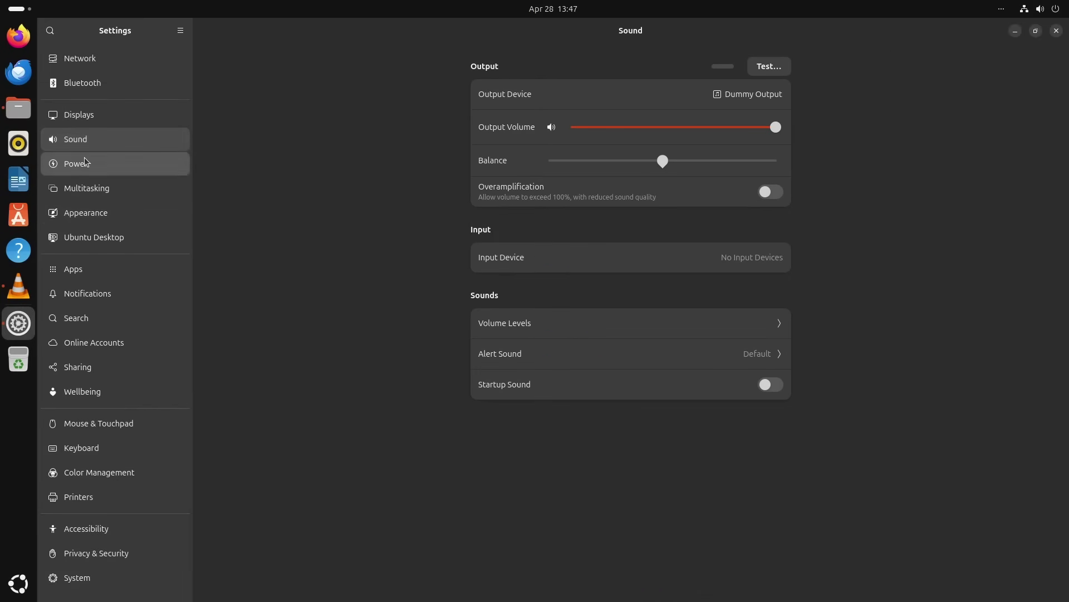
pyautogui.click(85, 158)
pyautogui.click(84, 192)
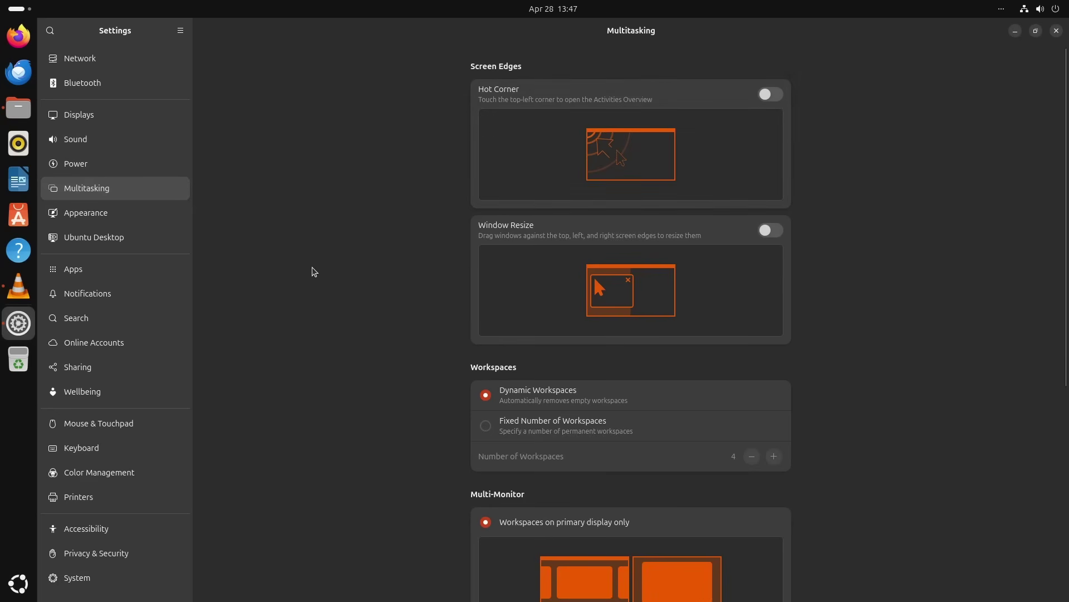
# View the Online Accounts, Mouse & Touchpad and Printers pages in Settings
pyautogui.click(90, 345)
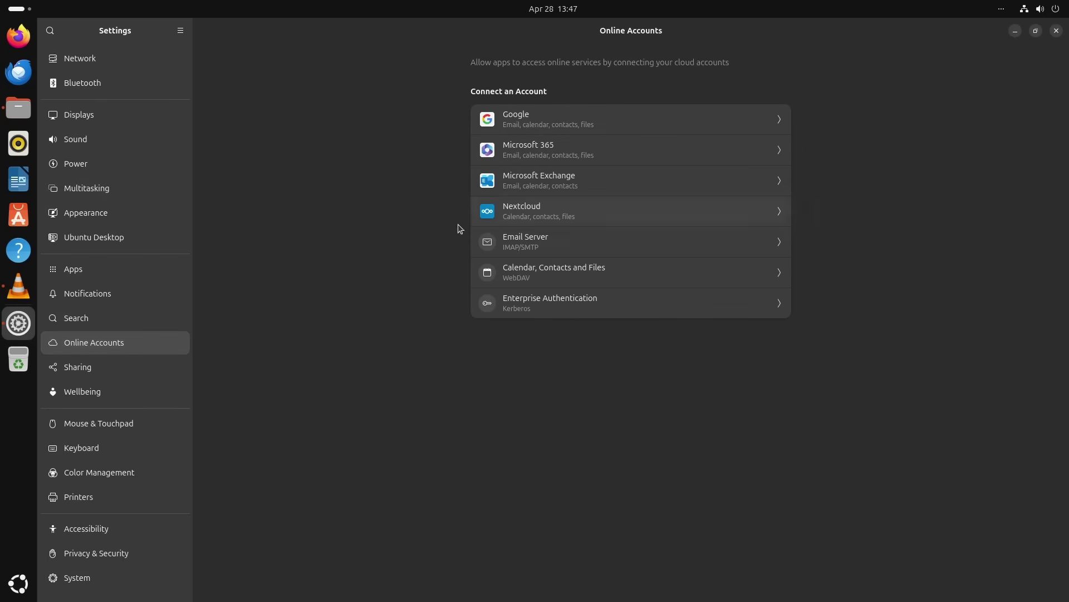
pyautogui.click(109, 426)
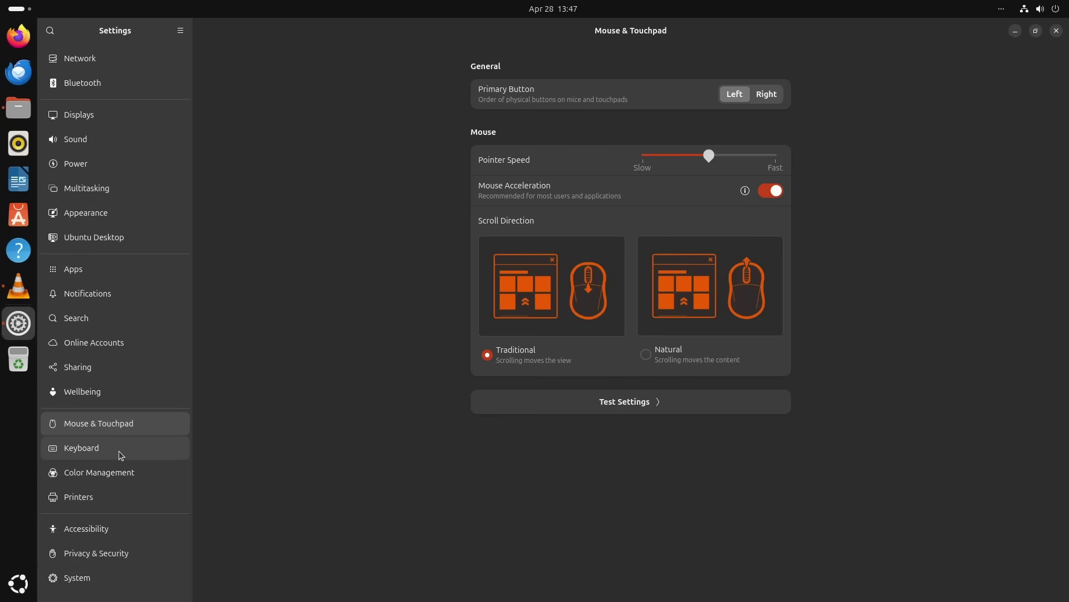
pyautogui.click(79, 502)
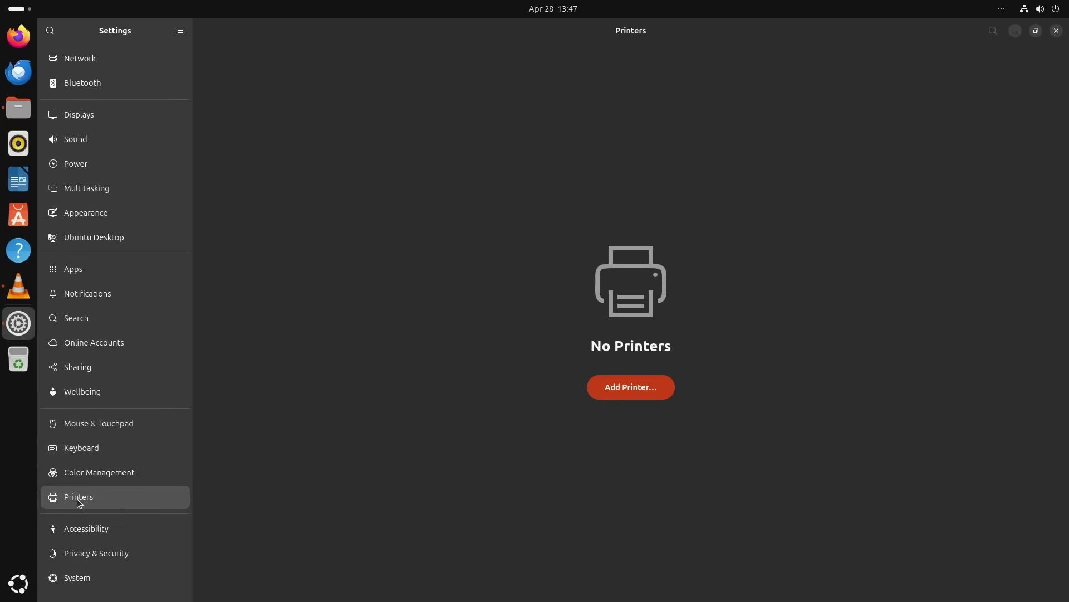
# Look through the Network, Bluetooth and Displays settings, return to Network, and close Settings
pyautogui.click(96, 65)
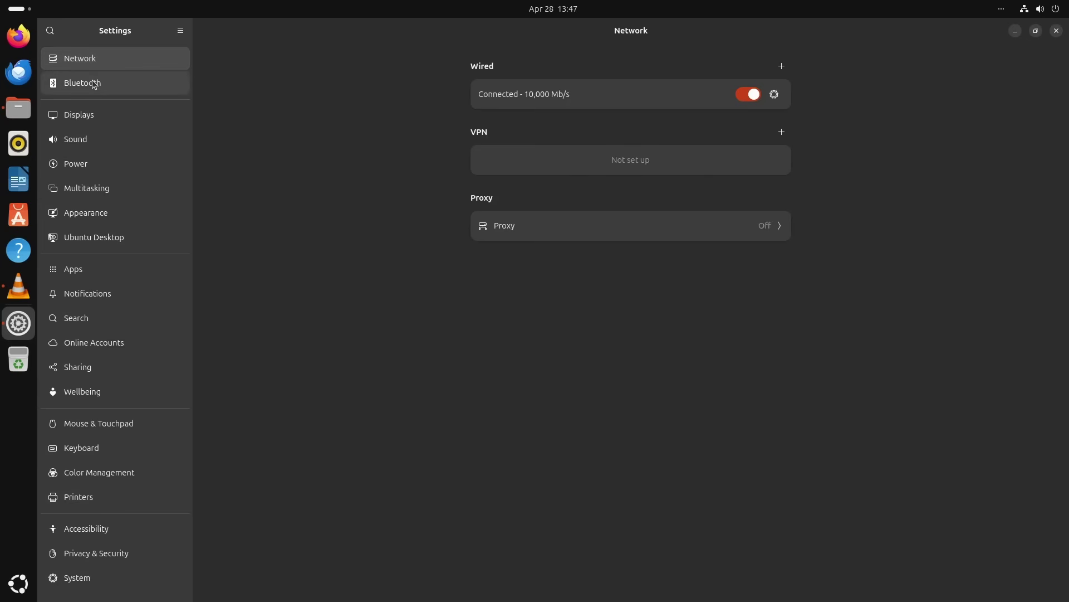
pyautogui.click(93, 81)
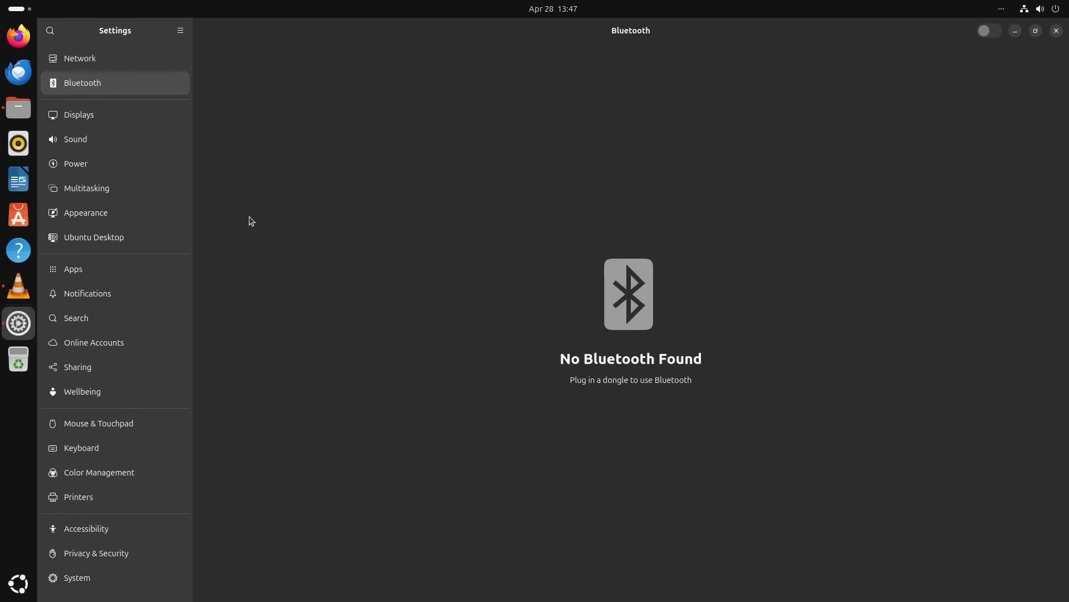
pyautogui.click(99, 120)
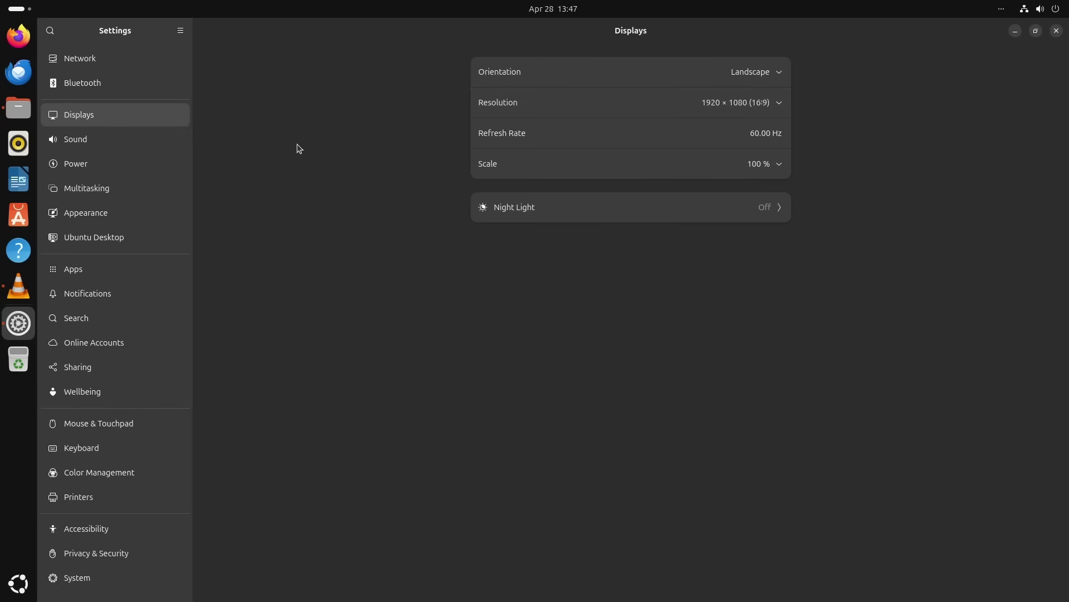
pyautogui.click(104, 62)
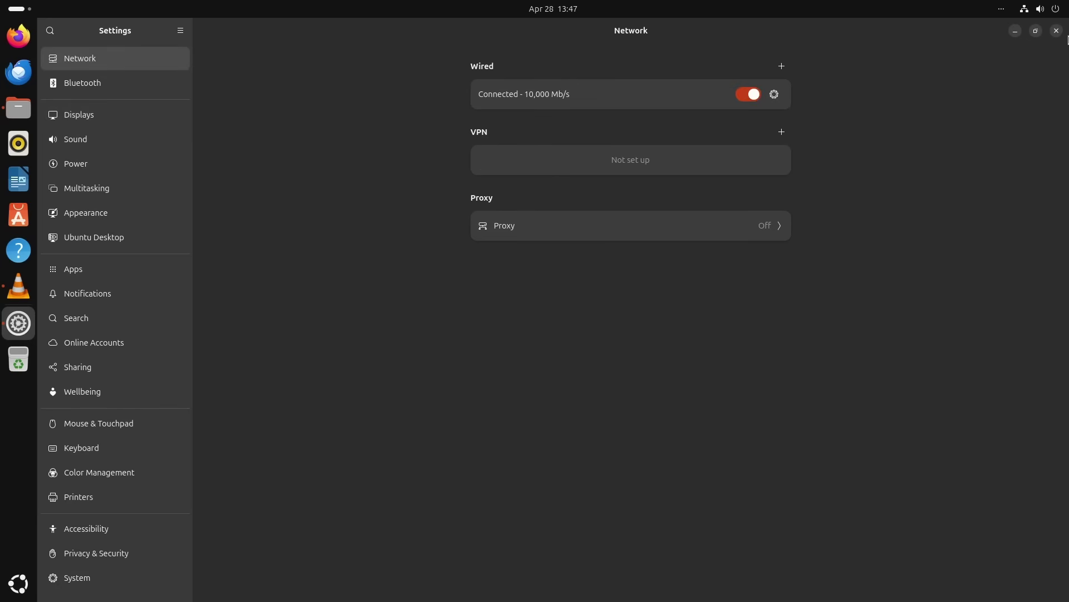
pyautogui.click(1057, 31)
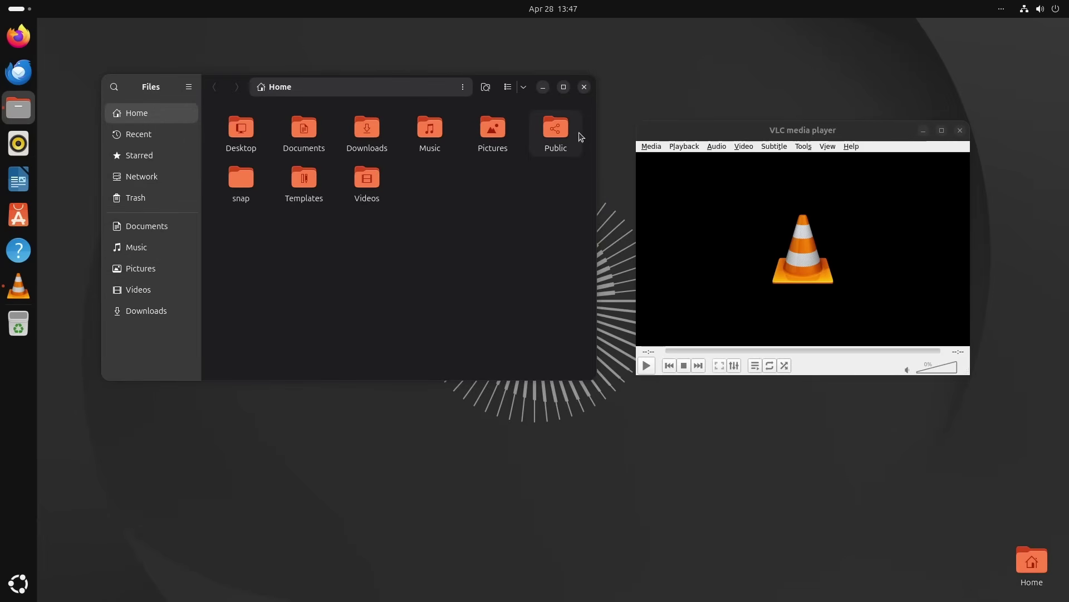
# Quit VLC, and reposition and enlarge the Files window so it covers most of the middle of the desktop
pyautogui.hotkey('ctrl', 'q')
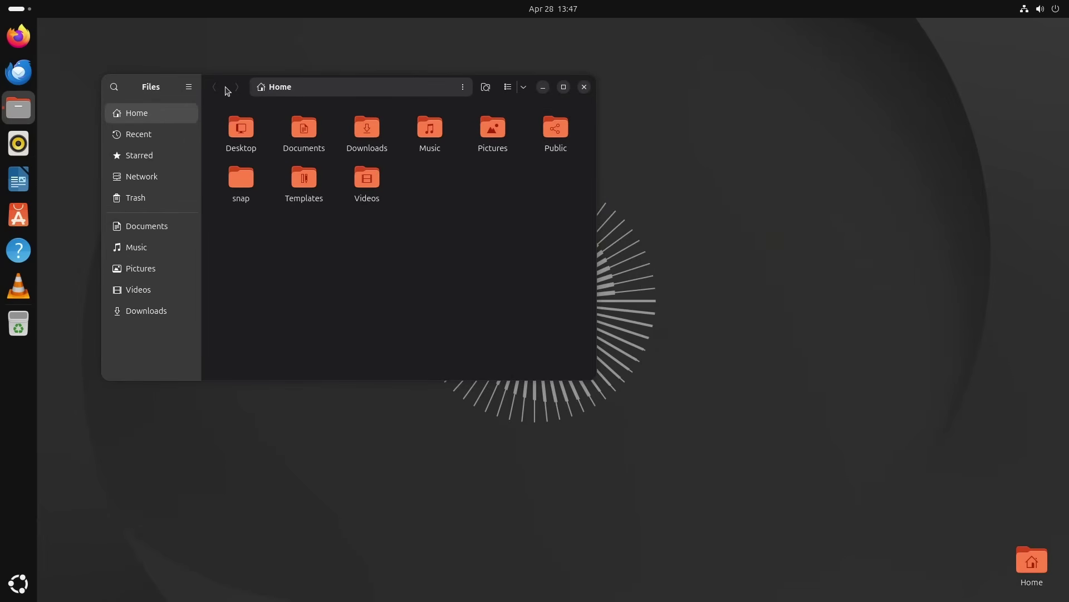
pyautogui.moveTo(227, 89); pyautogui.dragTo(394, 150)
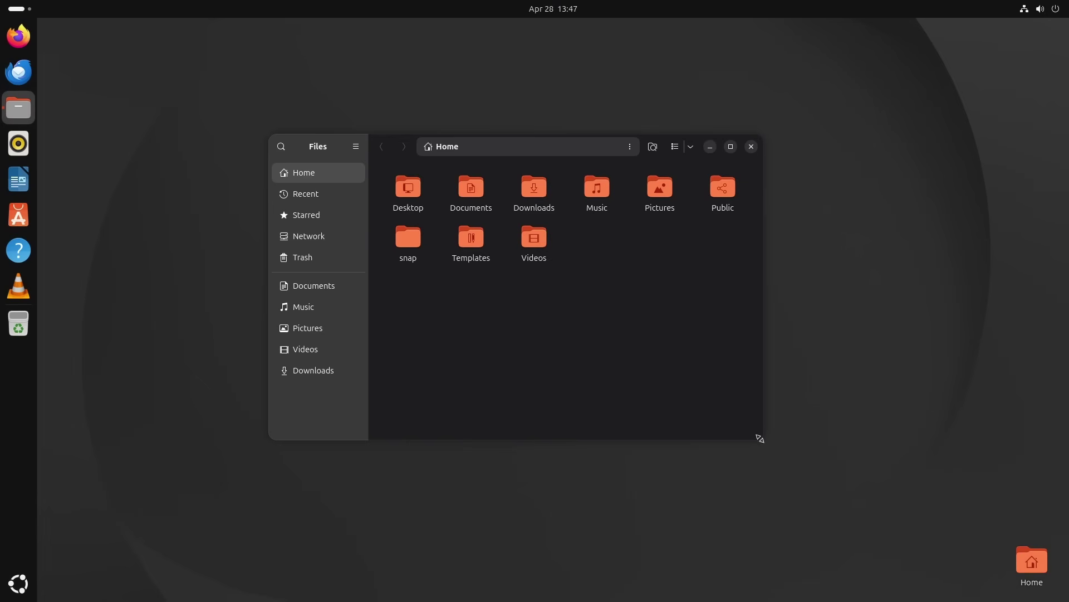
pyautogui.moveTo(761, 441); pyautogui.dragTo(909, 544)
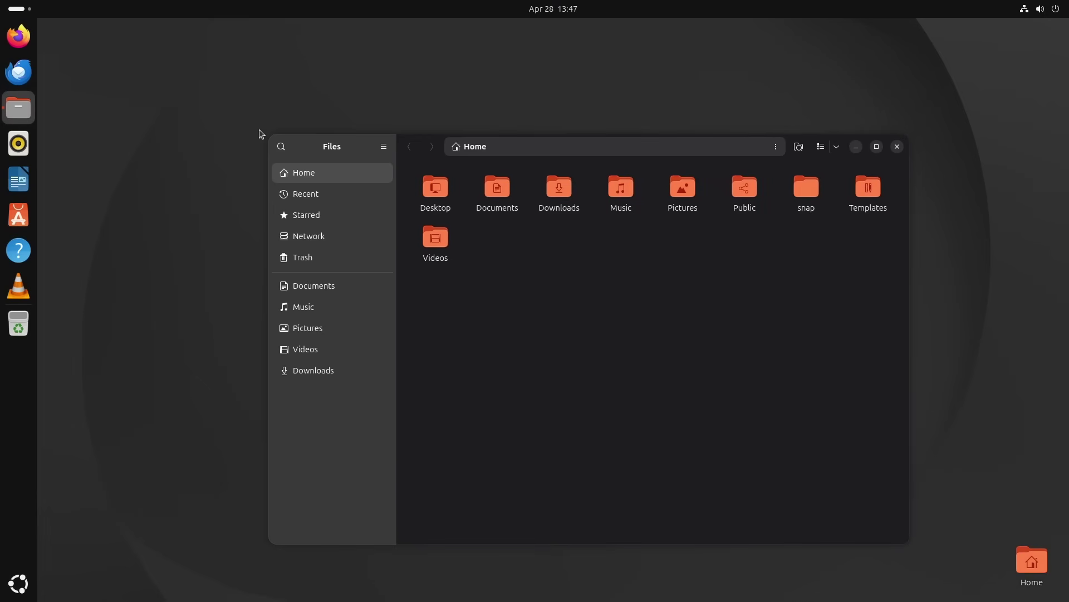
pyautogui.moveTo(266, 266); pyautogui.dragTo(388, 276)
pyautogui.moveTo(433, 278); pyautogui.dragTo(193, 245)
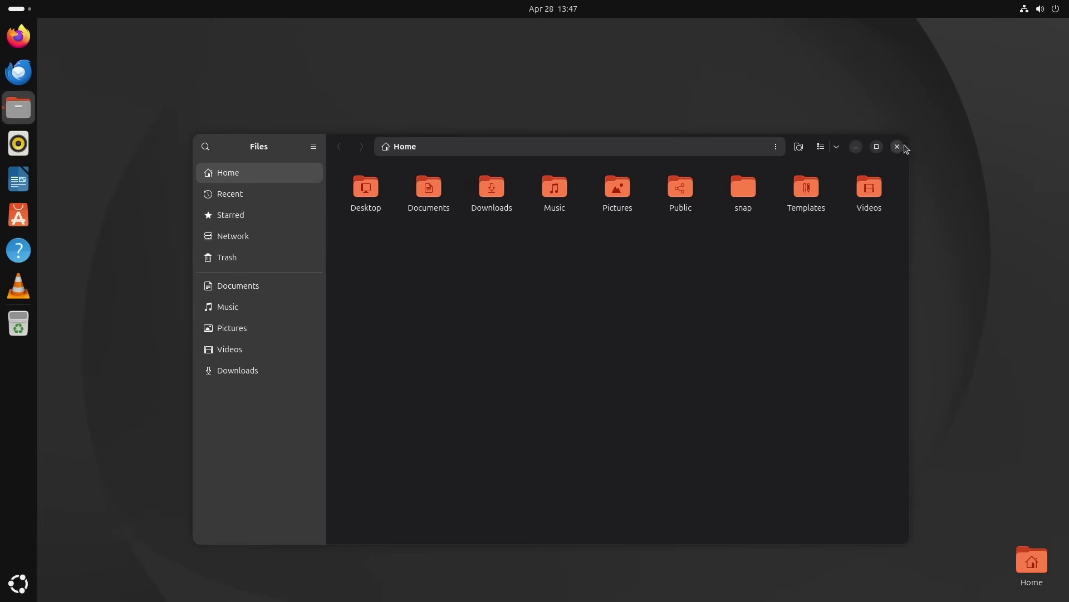
# Maximize the Files window and restore its size, then minimize it and bring it back
pyautogui.click(876, 147)
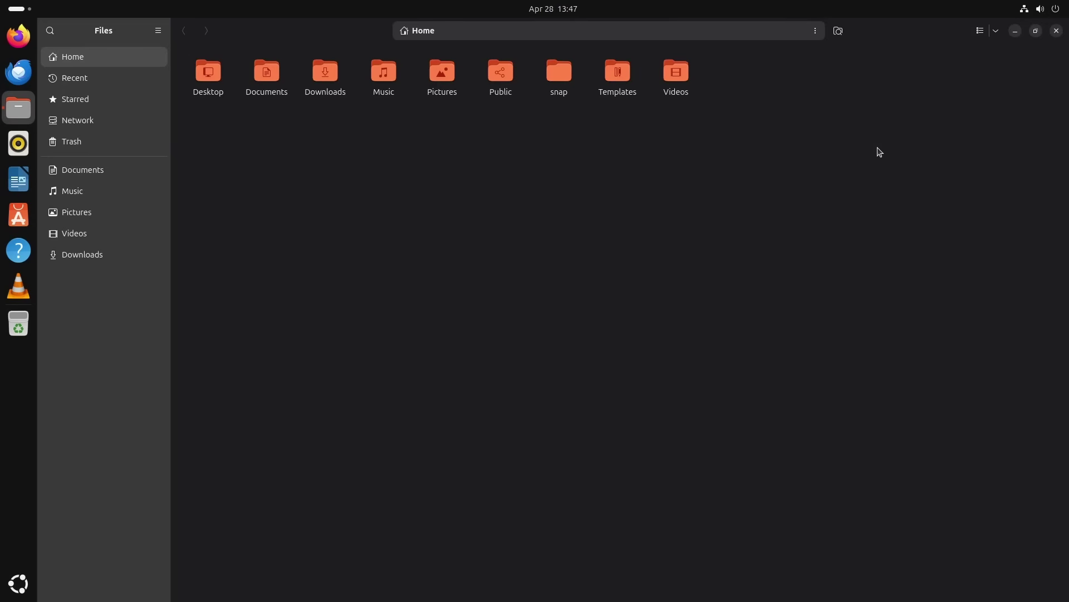
pyautogui.click(1036, 31)
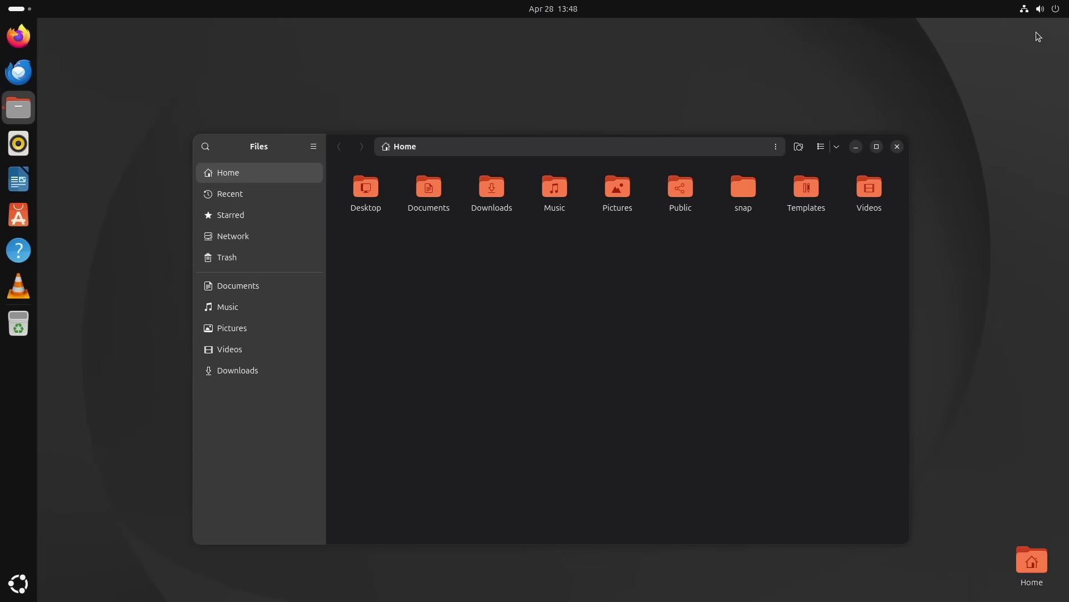
pyautogui.click(857, 147)
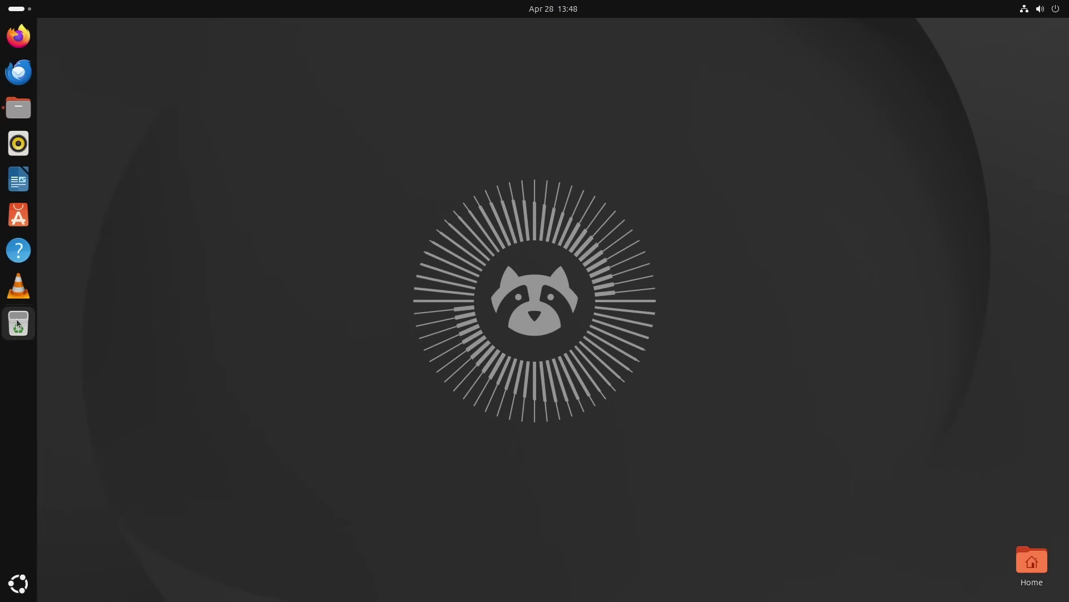
pyautogui.click(20, 111)
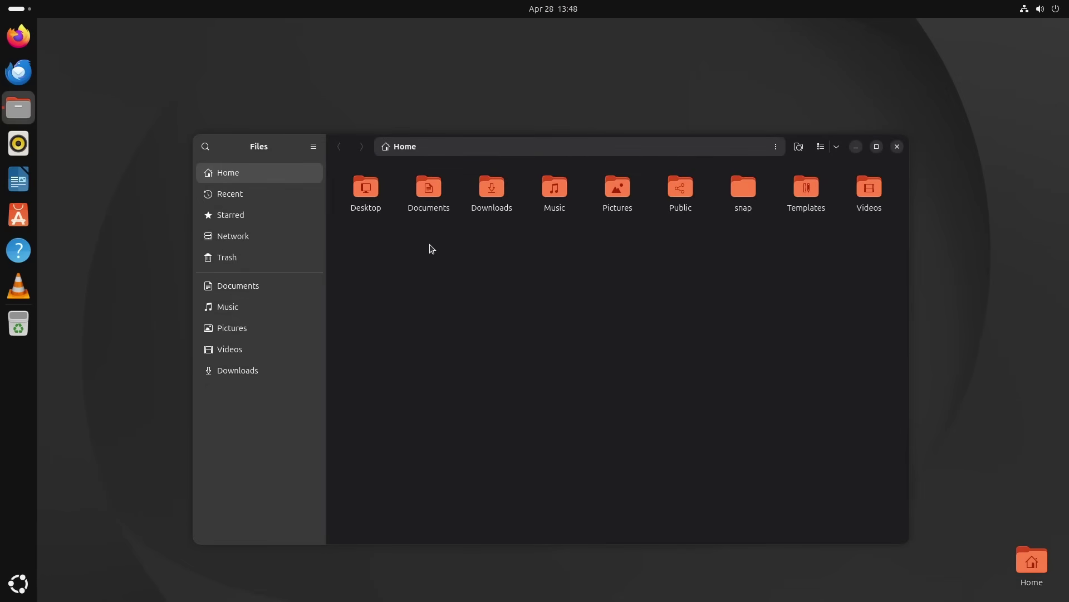
# Open the Documents folder from Home in Files
pyautogui.doubleClick(430, 189)
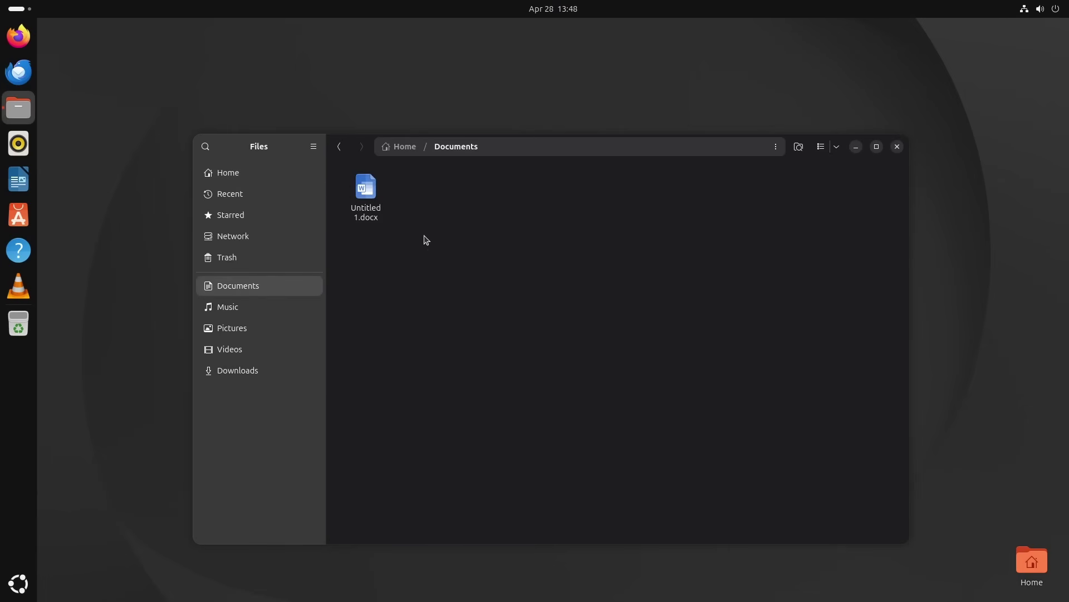
# Open Untitled 1.docx from the Documents folder to view its contents, and close the document
pyautogui.doubleClick(367, 190)
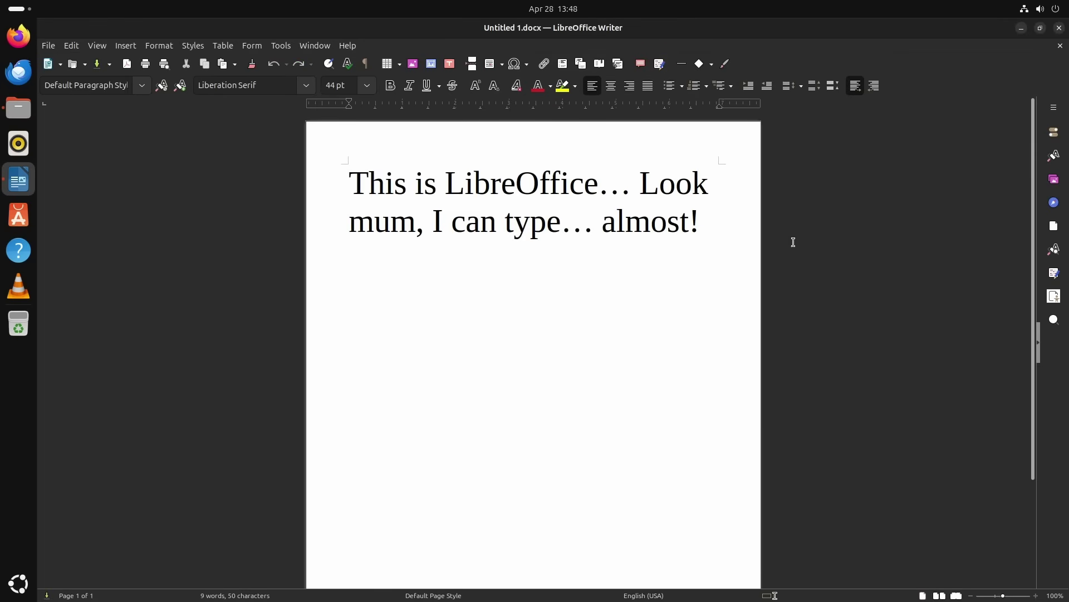
pyautogui.click(1059, 27)
# Copy Untitled 1.docx and paste a duplicate of it into the same Documents folder
pyautogui.rightClick(368, 204)
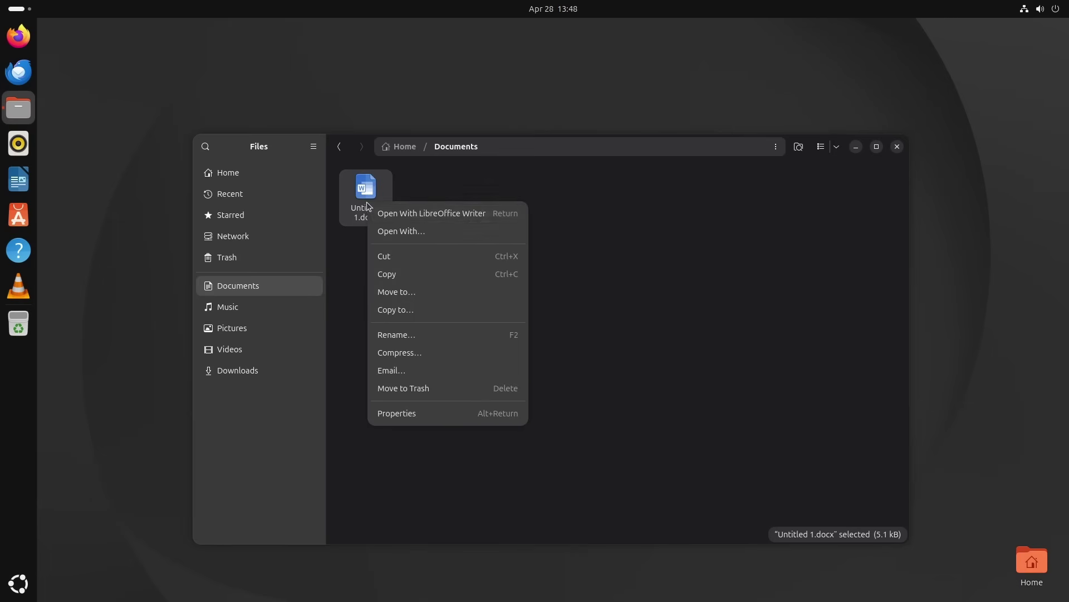
pyautogui.click(389, 273)
pyautogui.click(464, 241)
pyautogui.rightClick(464, 241)
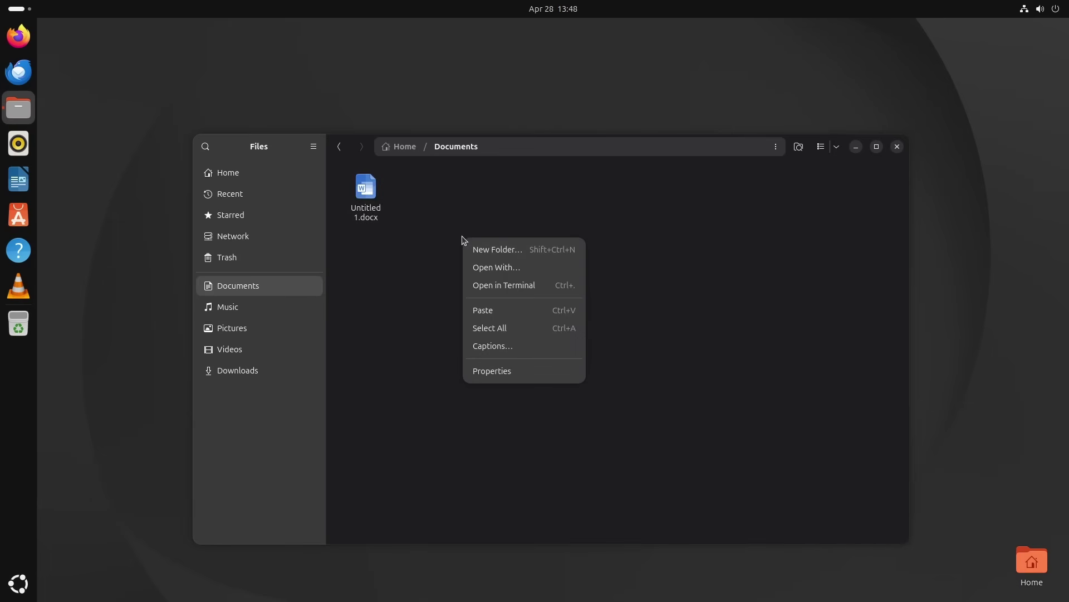
pyautogui.click(482, 310)
pyautogui.click(479, 326)
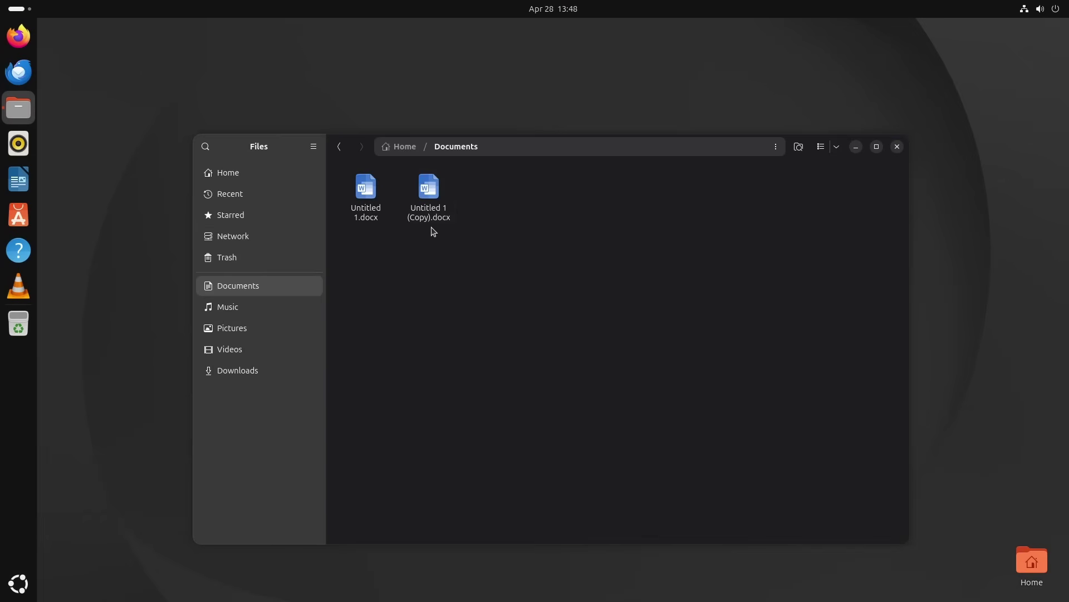
# Rename the duplicate file Untitled 1 (Copy).docx as hello.docx
pyautogui.rightClick(427, 212)
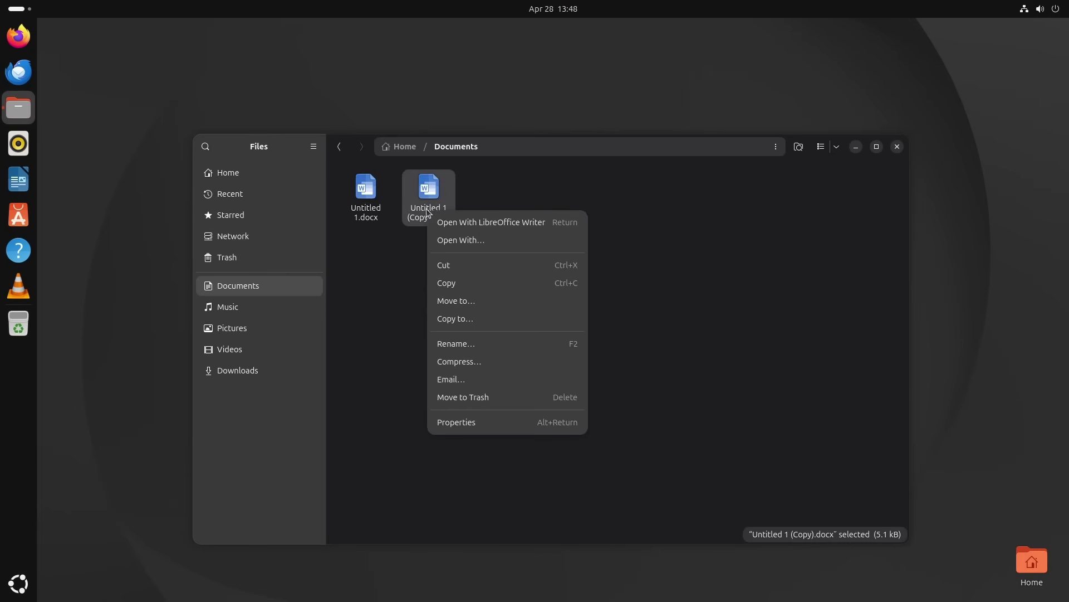
pyautogui.click(469, 341)
pyautogui.write('hello.docx')
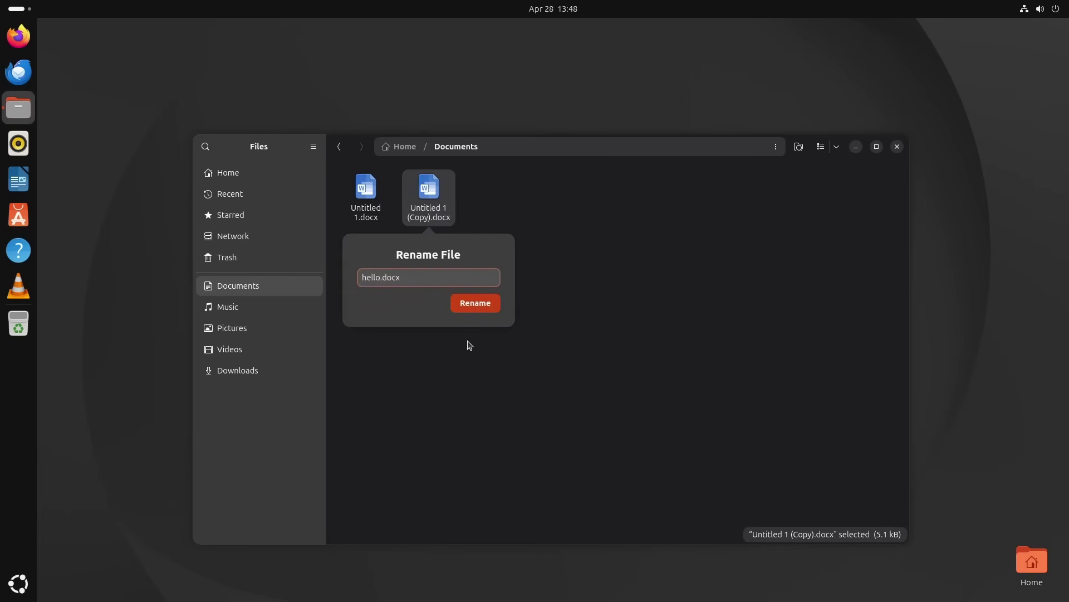
pyautogui.press('Return')
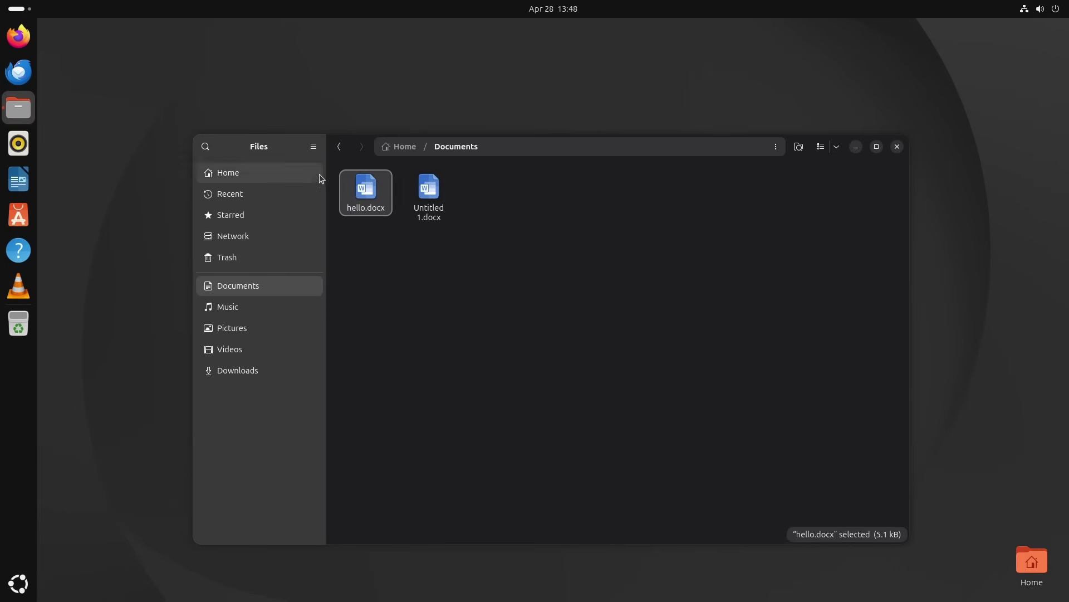
# Check the actions offered for hello.docx without choosing one, and move Untitled 1.docx to the trash
pyautogui.rightClick(359, 196)
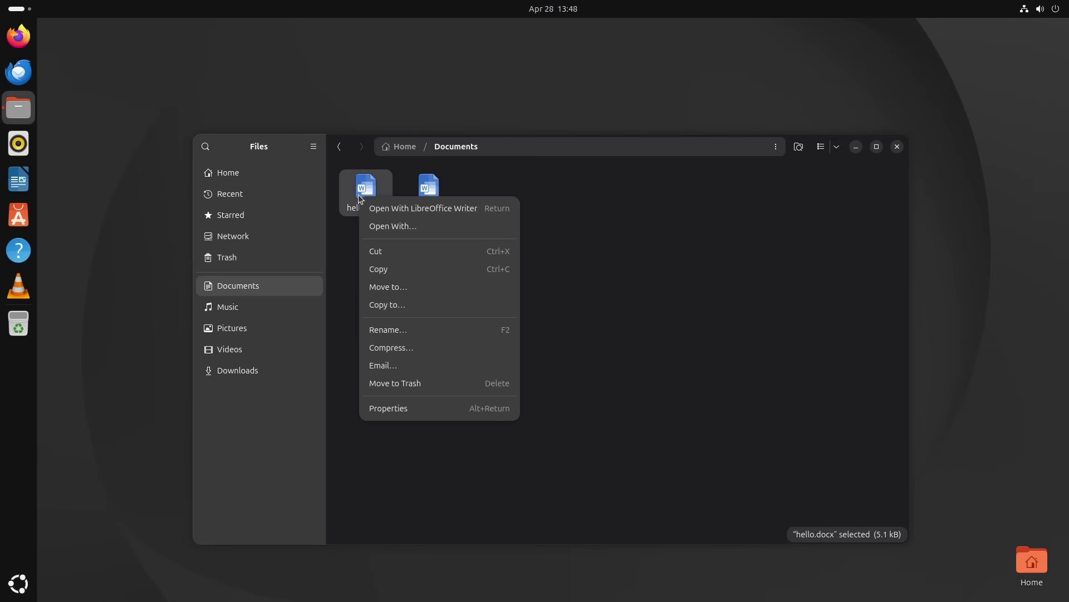
pyautogui.click(629, 350)
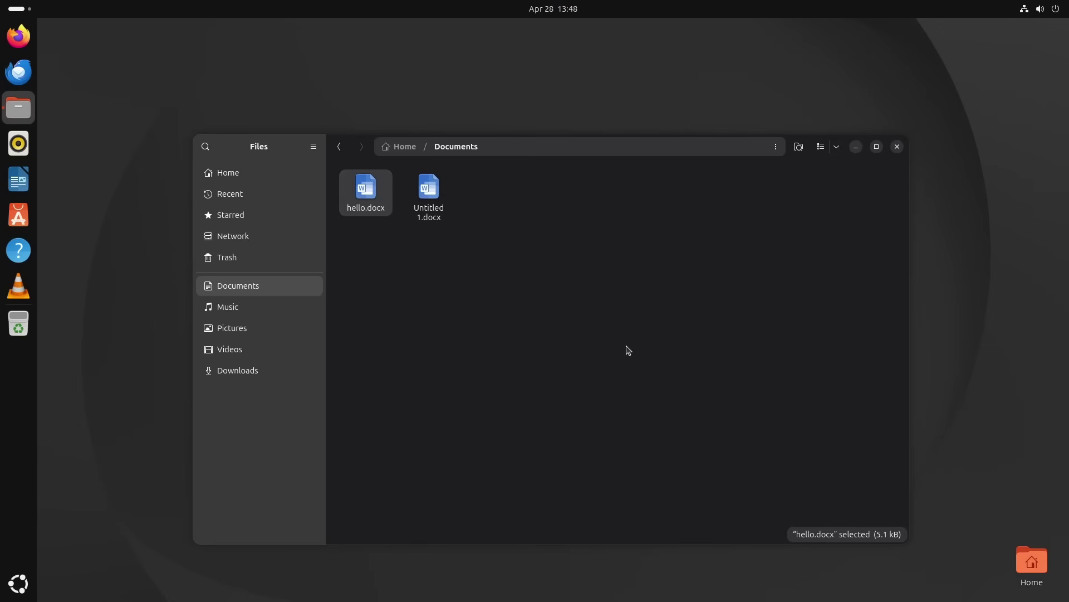
pyautogui.rightClick(441, 201)
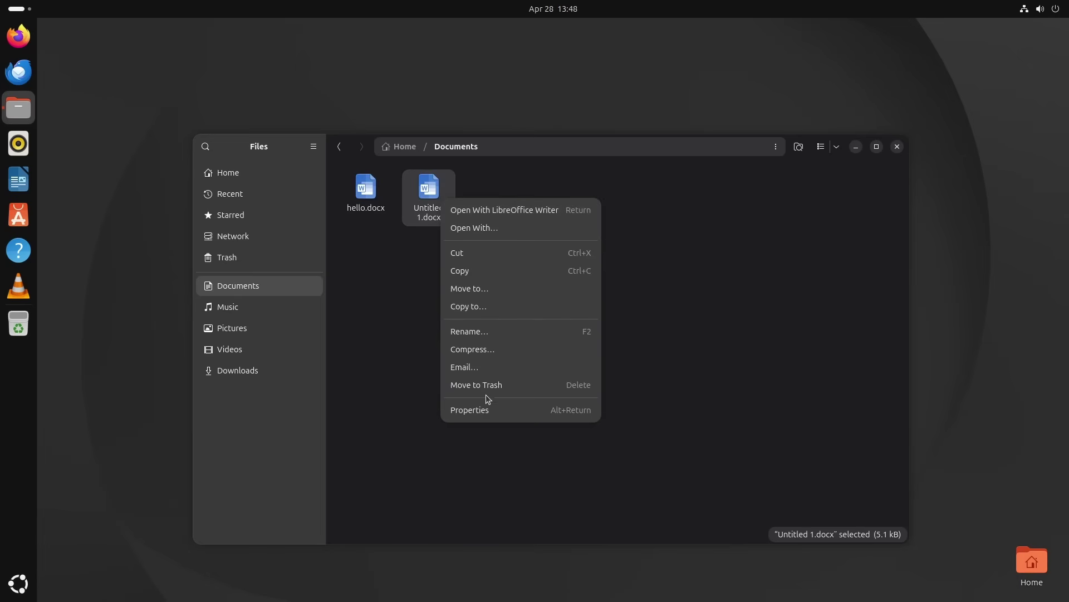
pyautogui.click(485, 392)
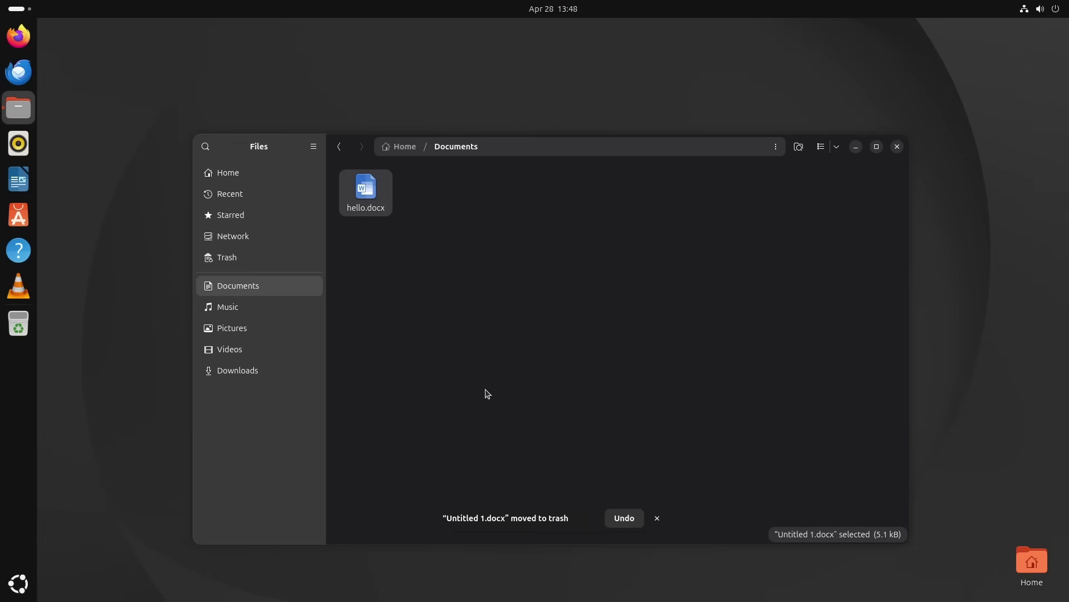
# Open the Trash, call up emptying it but cancel, restore Untitled 1.docx to Documents, and close the Trash window
pyautogui.click(16, 325)
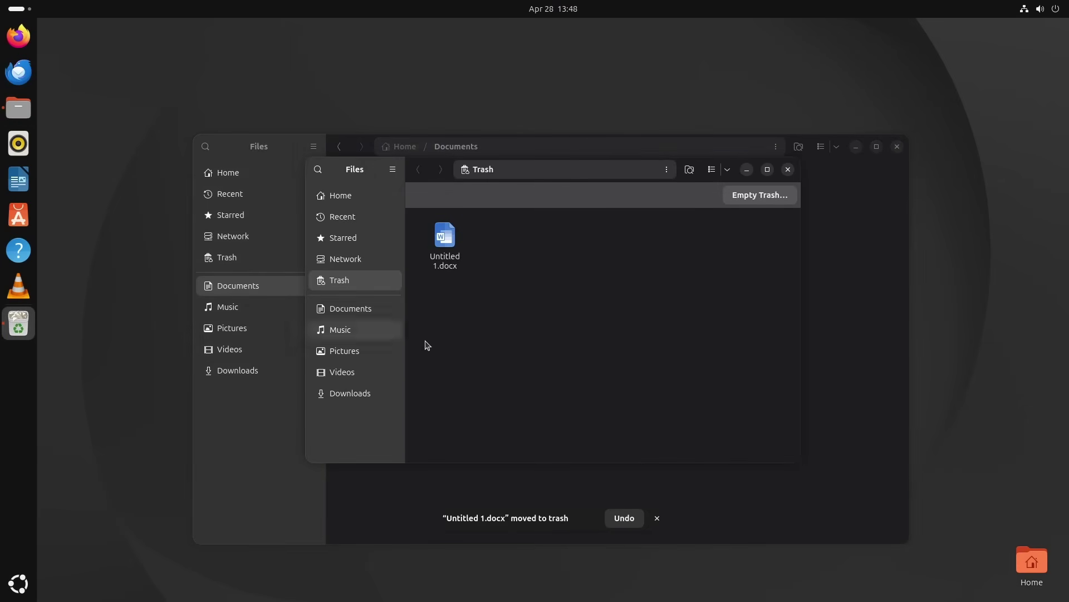
pyautogui.click(752, 200)
pyautogui.click(568, 357)
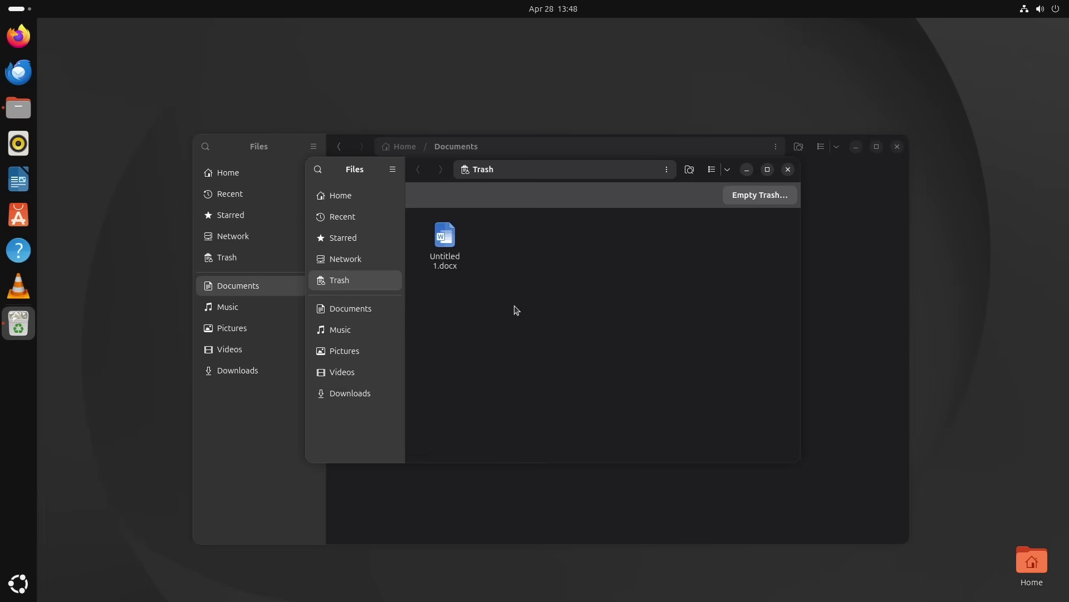
pyautogui.rightClick(459, 245)
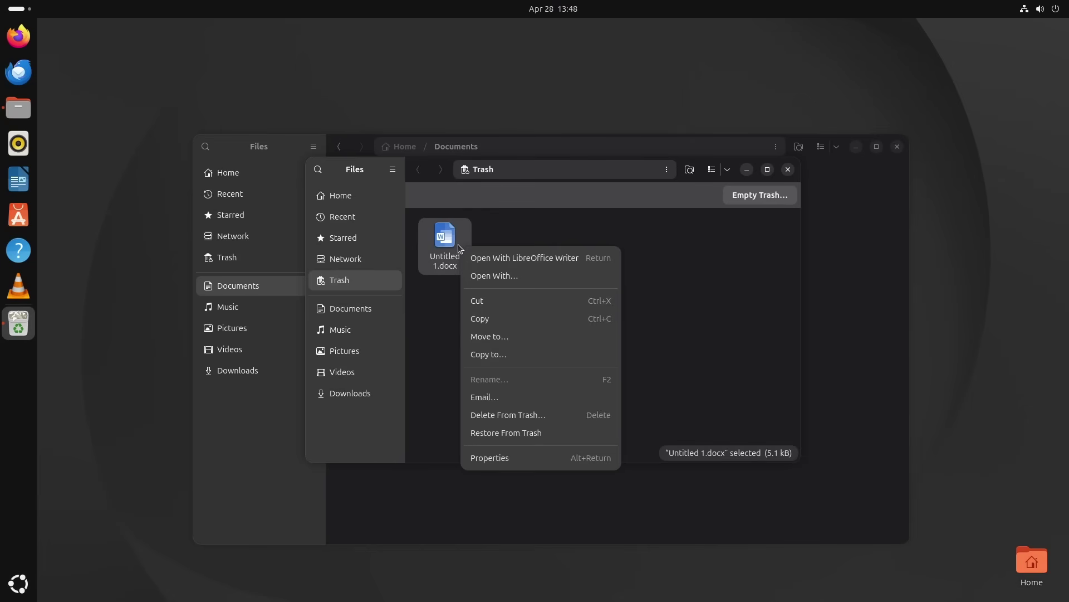
pyautogui.click(517, 433)
pyautogui.click(788, 169)
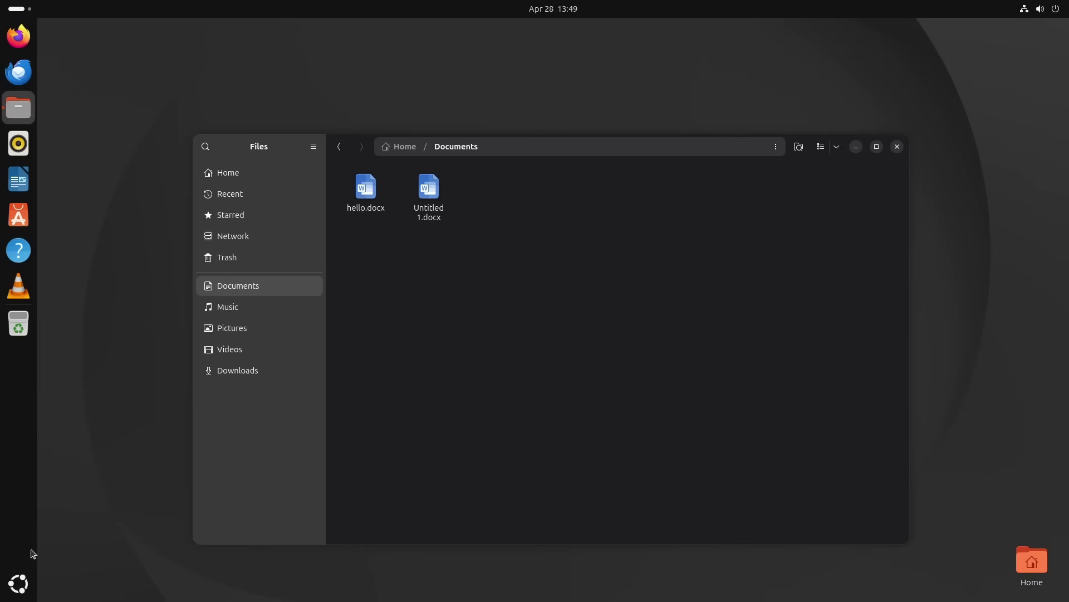
# Look over the grid of installed applications and the system quick settings, closing each one again
pyautogui.click(11, 594)
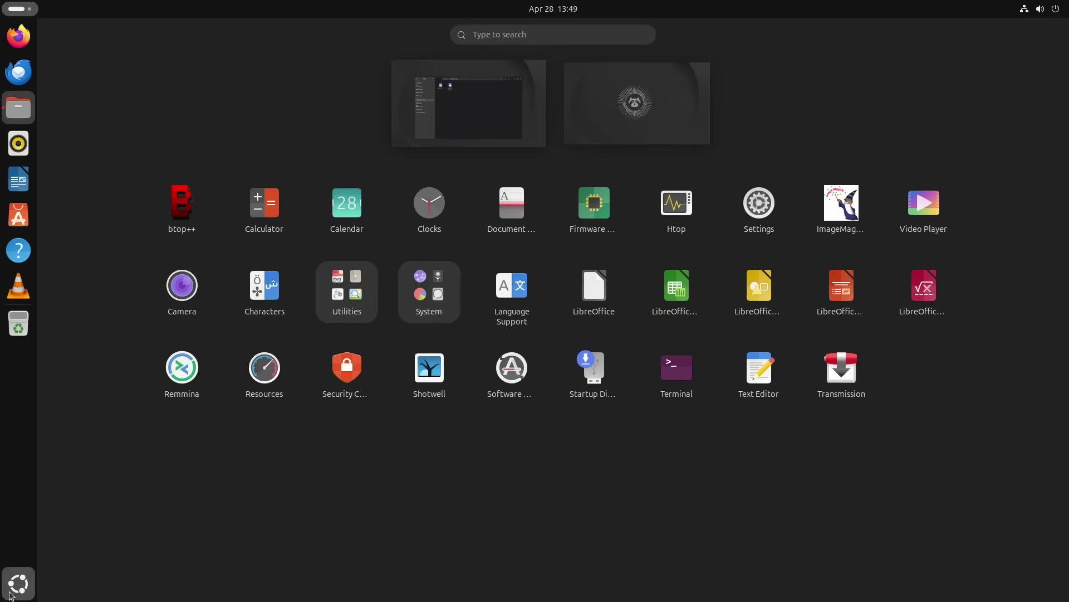
pyautogui.click(11, 594)
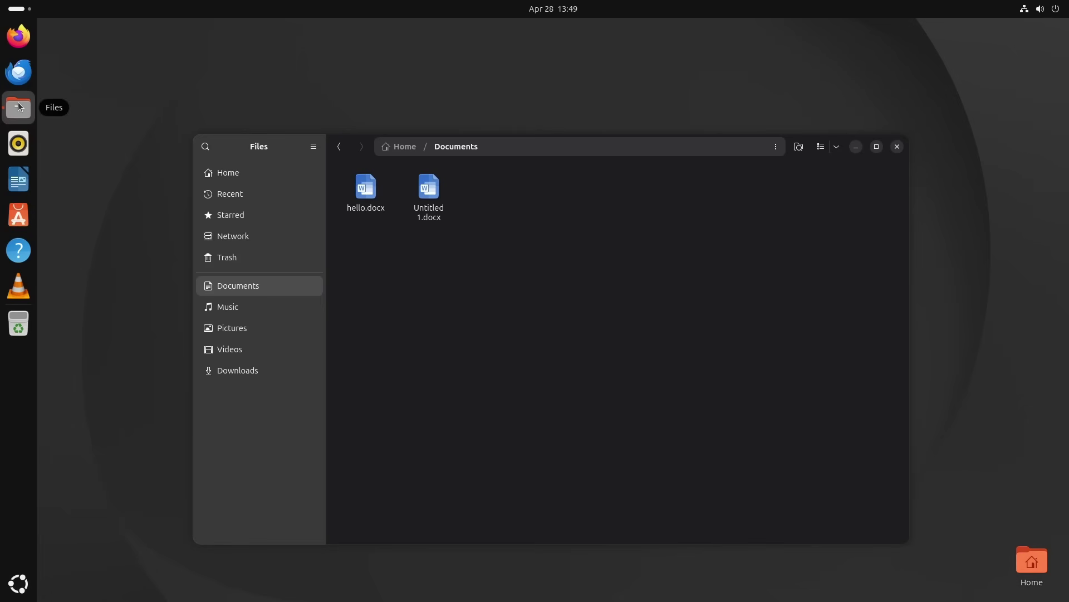
pyautogui.click(1039, 9)
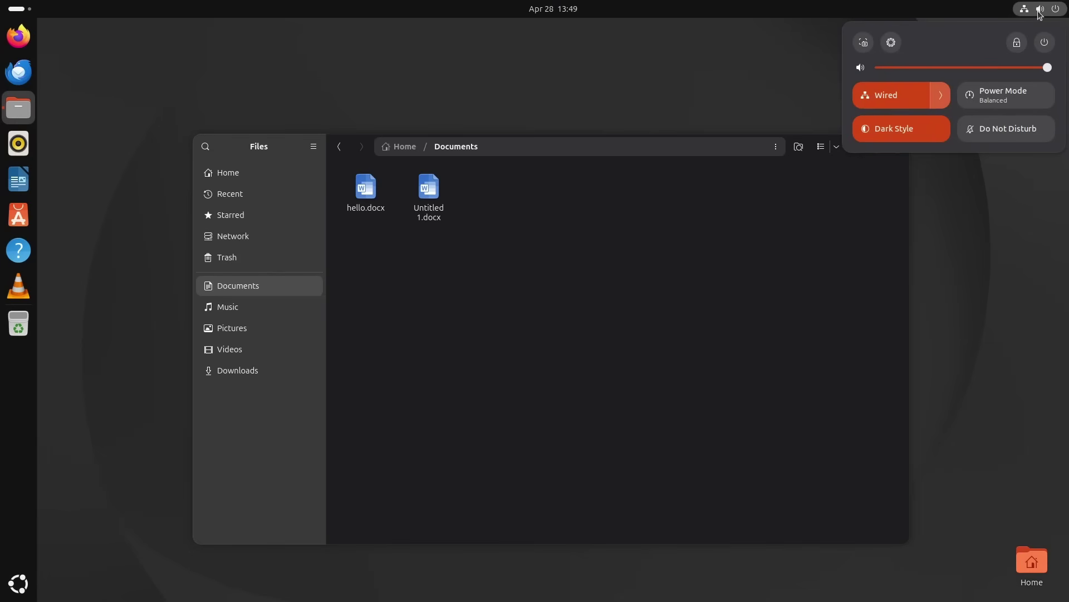
pyautogui.click(592, 106)
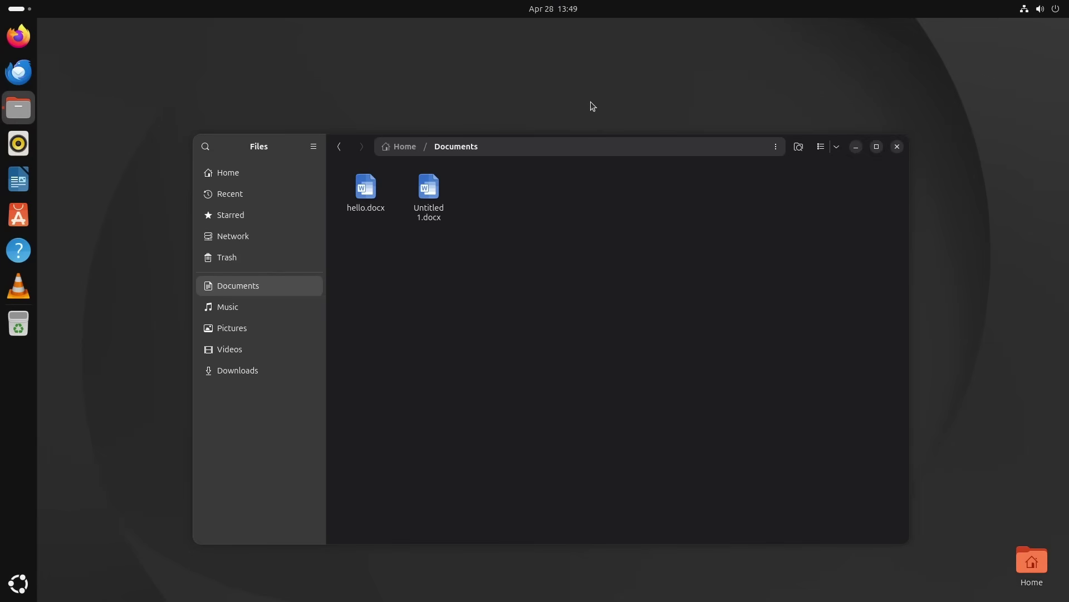